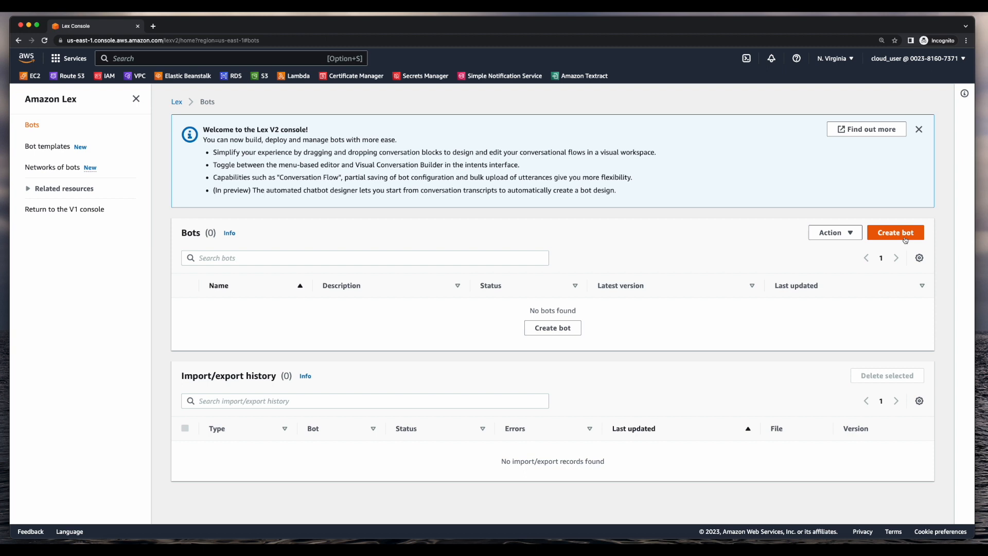
# Start creating a new bot from the Bots page
pyautogui.click(904, 240)
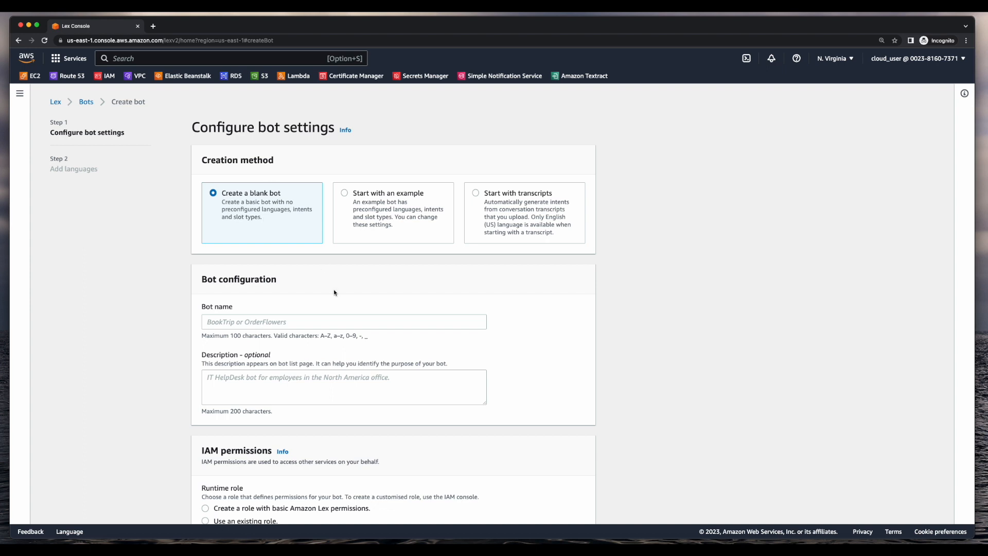
# Name the bot BurgerBuddy with a new basic Lex role, COPPA No, and add English (US)
pyautogui.click(360, 317)
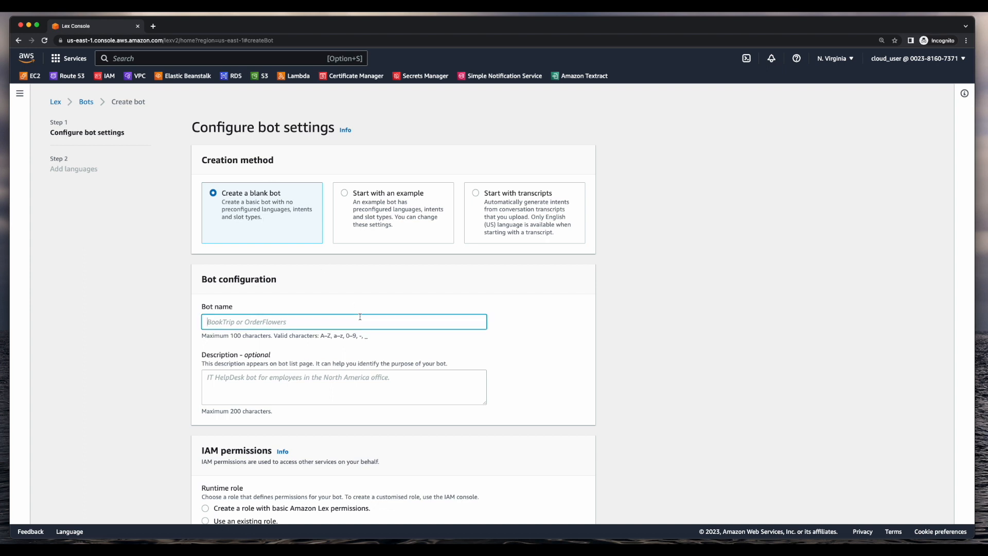
pyautogui.write('BurgerB')
pyautogui.write('uddy')
pyautogui.scroll(-2, 205, 341)
pyautogui.scroll(-3, 204, 340)
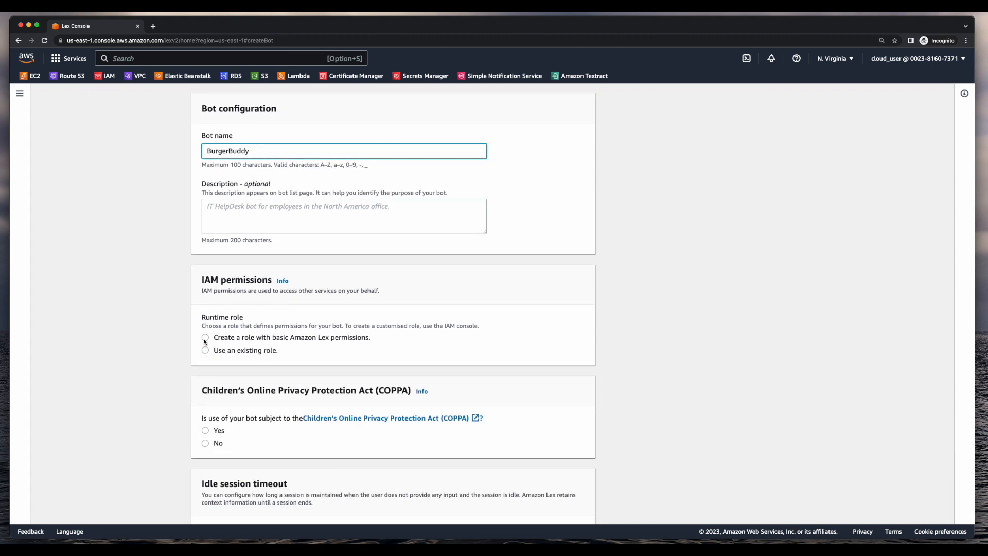
pyautogui.click(204, 337)
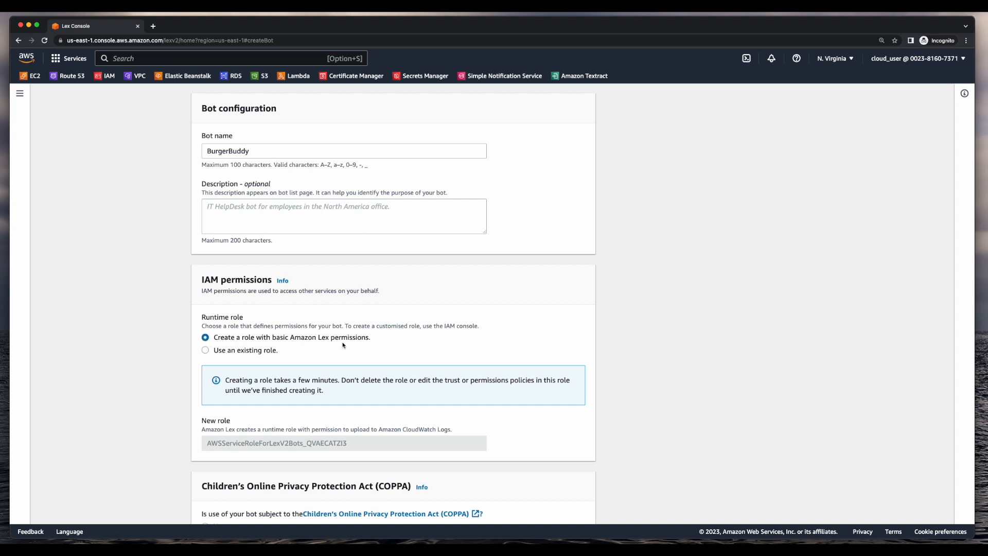
pyautogui.scroll(-5, 343, 345)
pyautogui.click(205, 368)
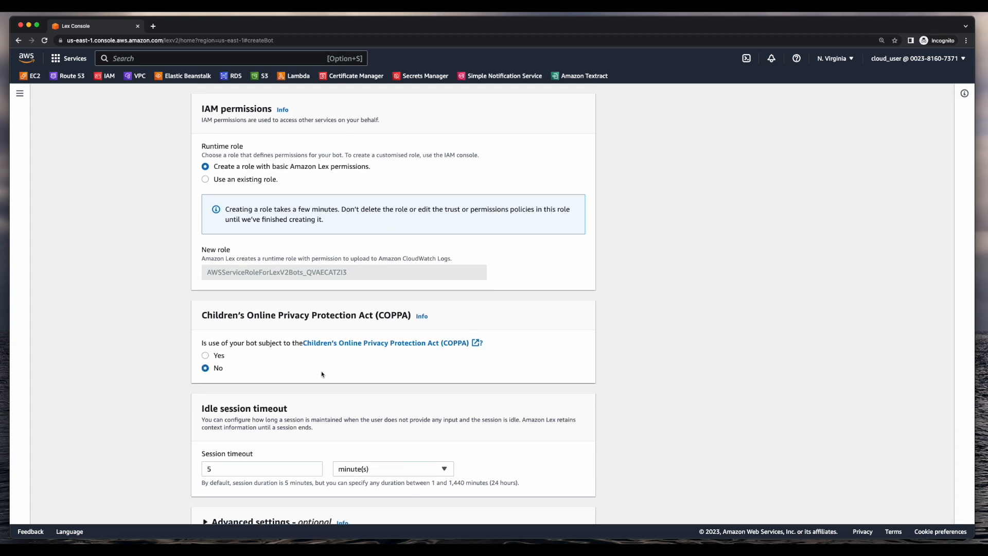
pyautogui.scroll(-2, 322, 374)
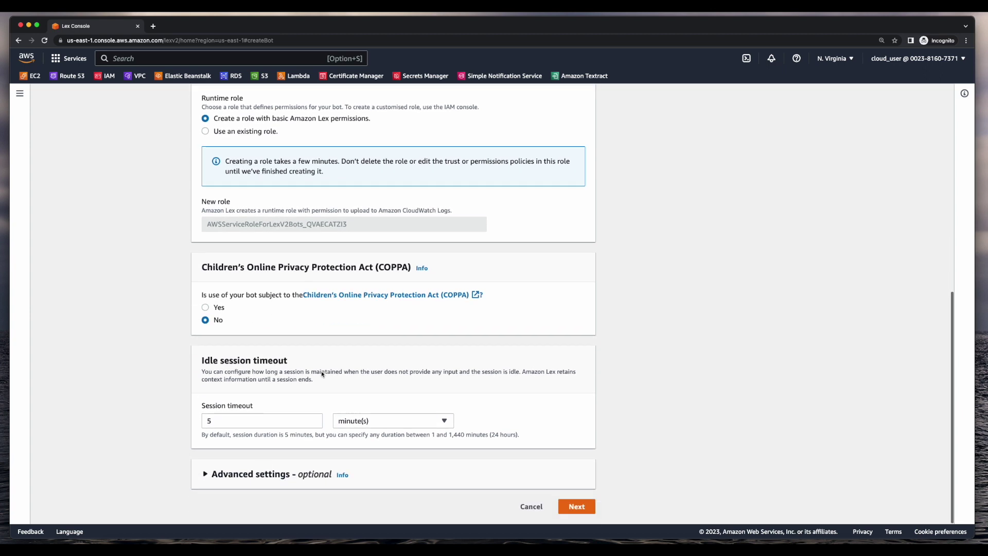
pyautogui.click(576, 507)
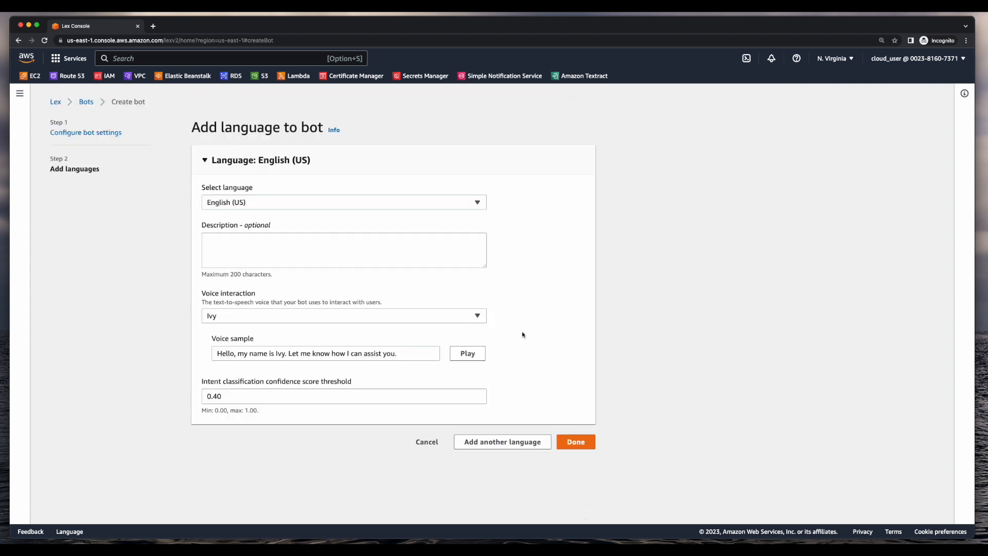
pyautogui.click(572, 446)
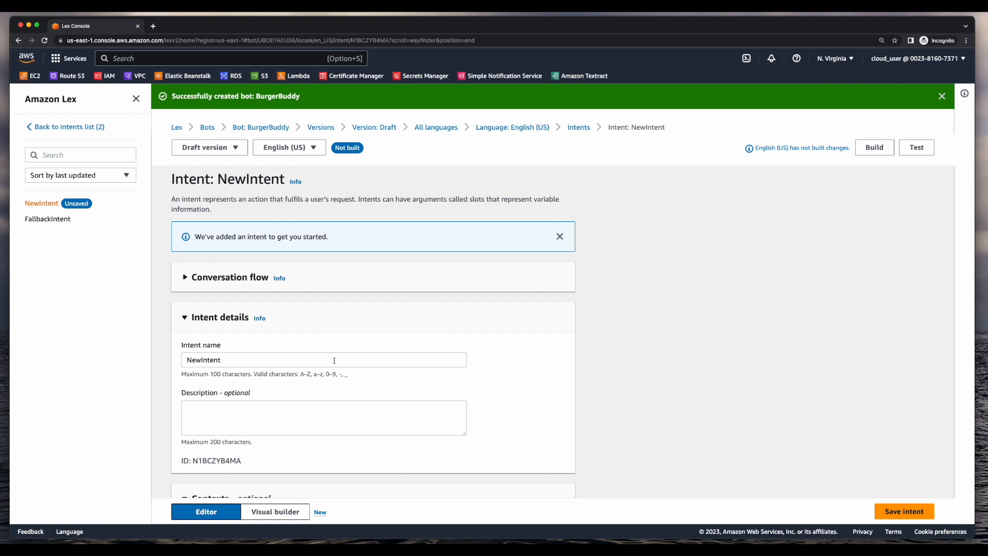
# Rename the default intent to Greeting and add sample utterances Hi and Hello
pyautogui.doubleClick(333, 360)
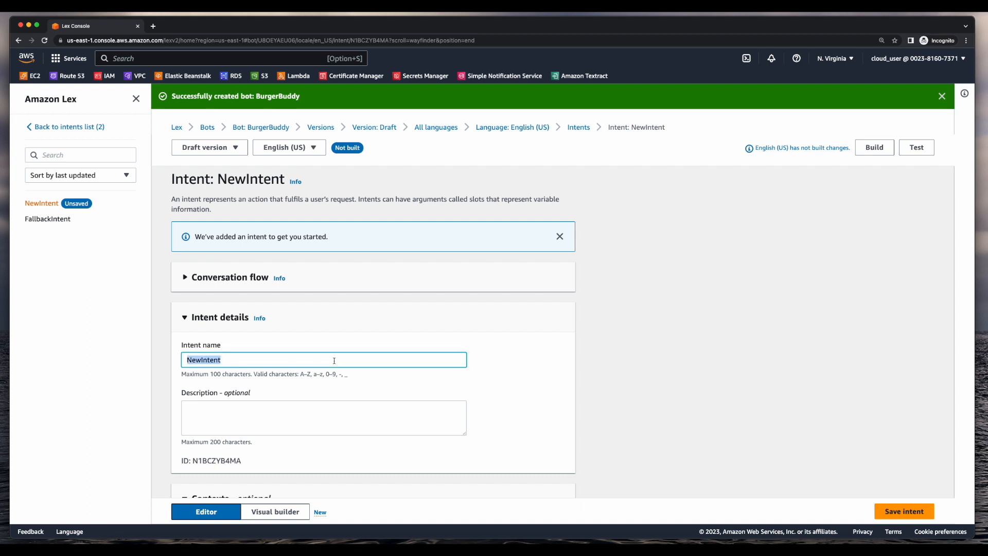
pyautogui.write('Greeting')
pyautogui.scroll(-5, 494, 309)
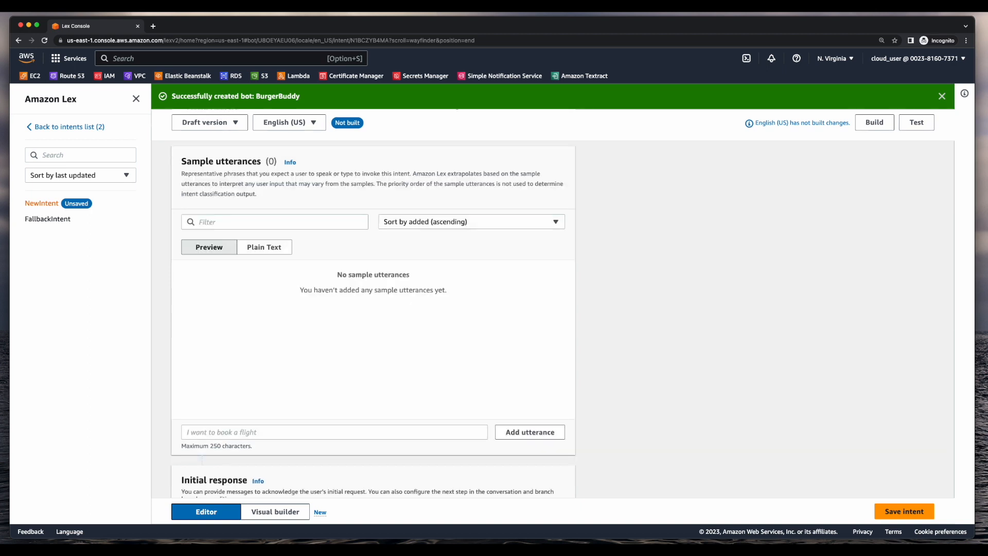
pyautogui.click(334, 431)
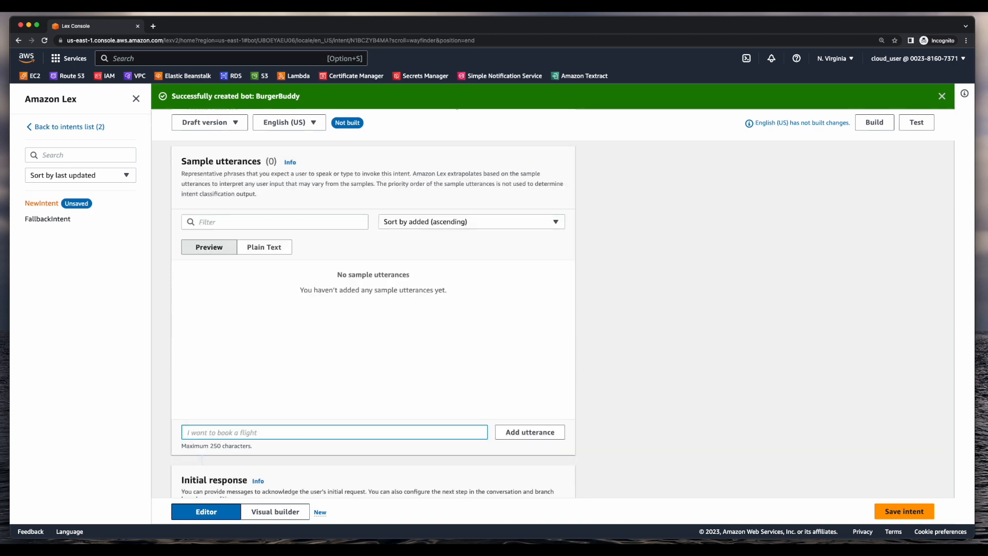
pyautogui.write('Hi')
pyautogui.click(529, 432)
pyautogui.click(353, 435)
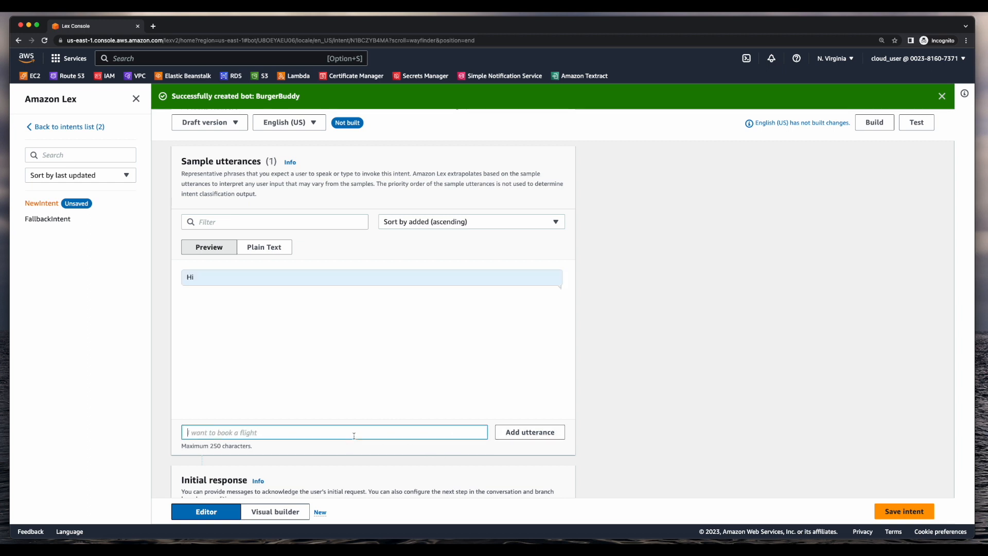
pyautogui.write('Hello')
pyautogui.click(537, 433)
pyautogui.scroll(-15, 187, 198)
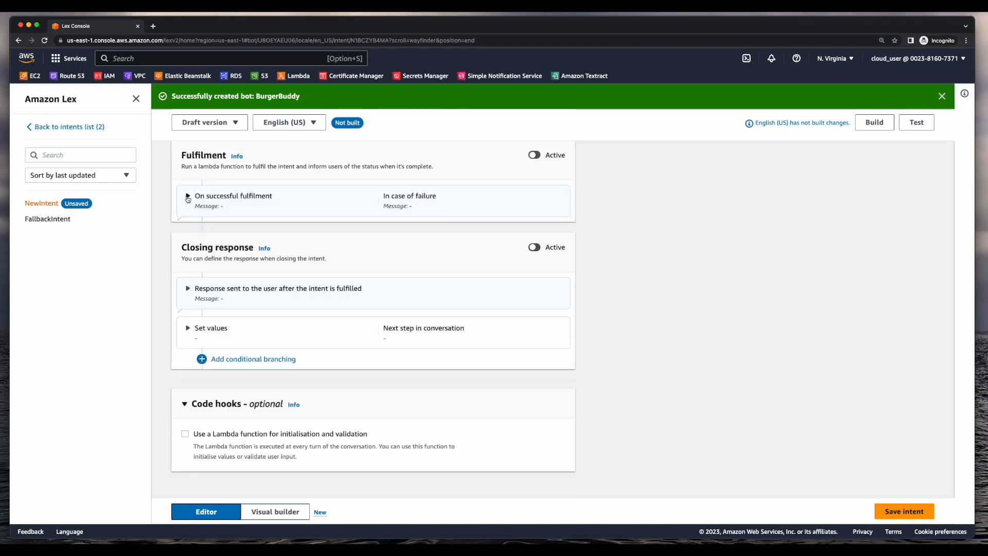
# Set the successful fulfilment reply to "Hello! How can I help you?" and save the intent
pyautogui.click(187, 198)
pyautogui.write('He')
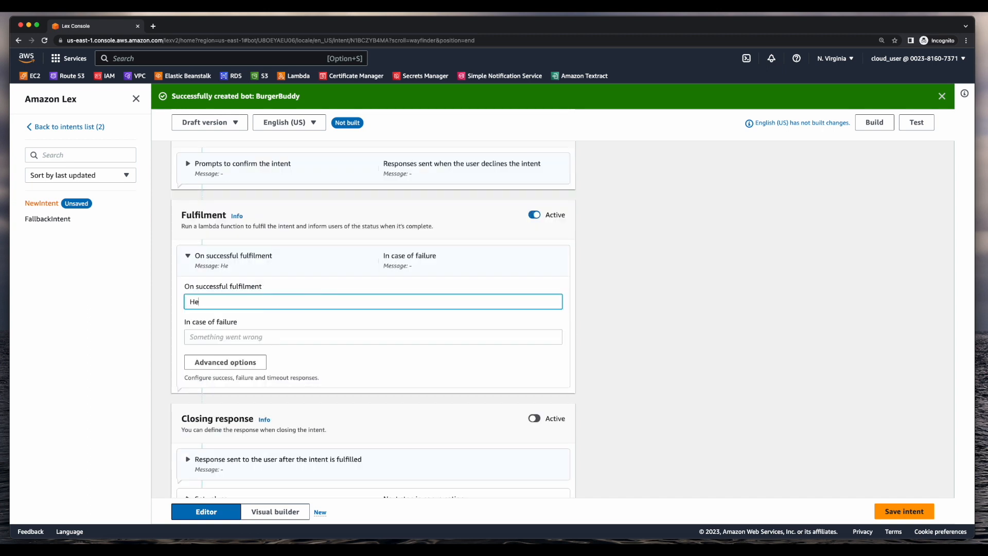
pyautogui.write('llo! How')
pyautogui.write(' can I hel')
pyautogui.write('p you?')
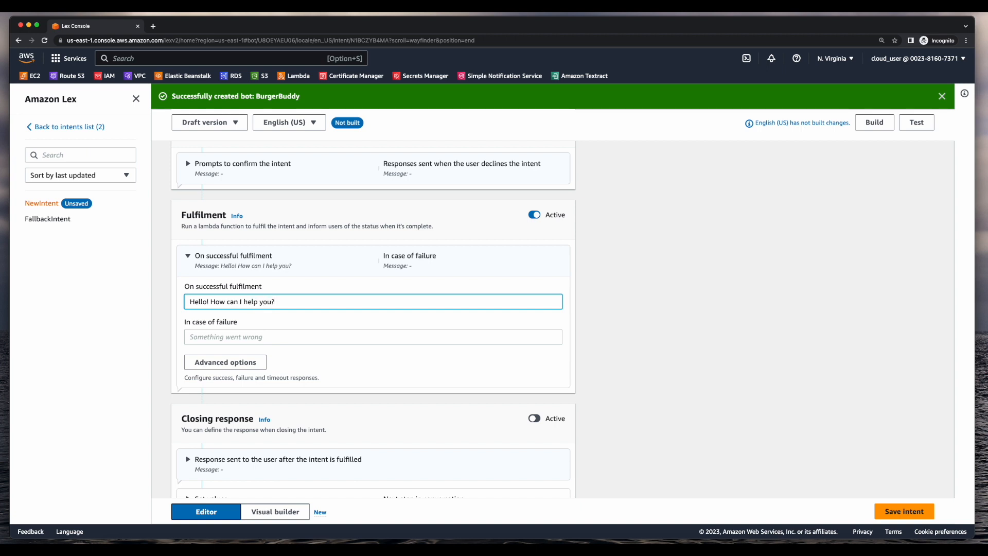
pyautogui.click(899, 510)
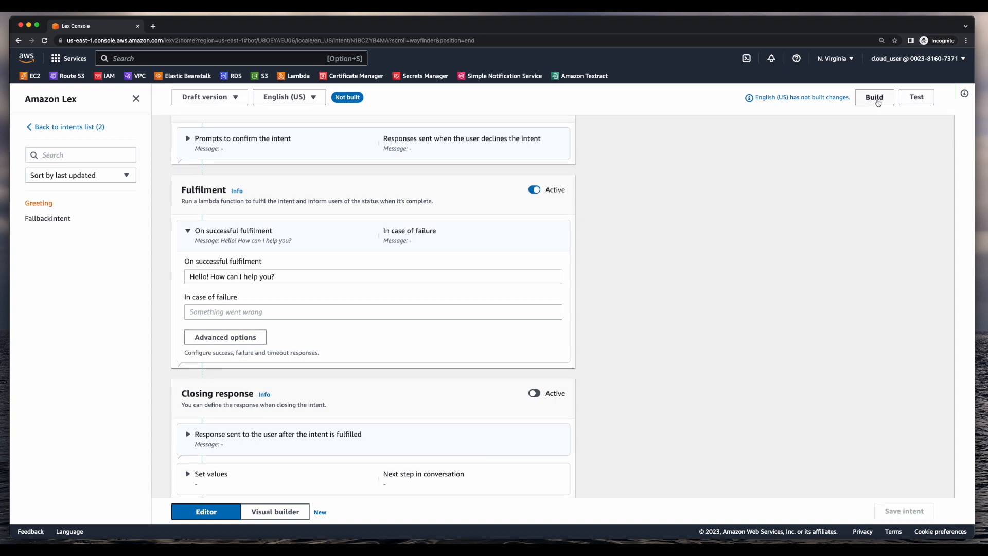
# Build English (US) and verify in the test chat that Hi returns the Greeting reply
pyautogui.click(875, 97)
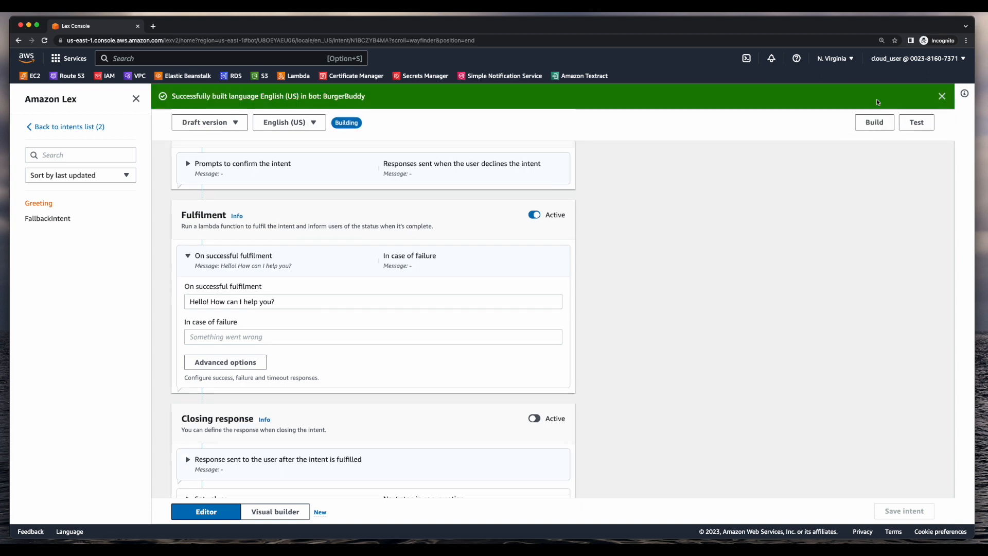
pyautogui.click(915, 124)
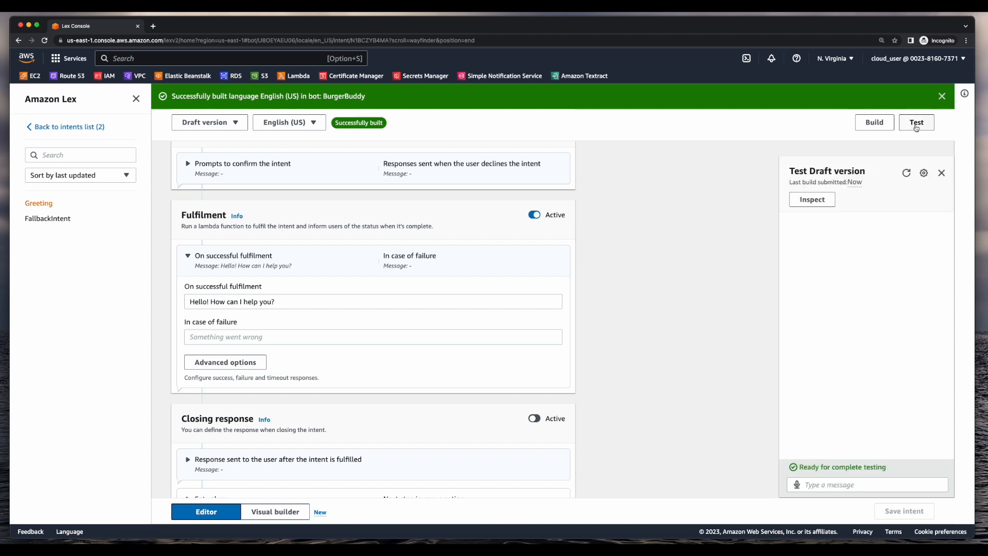
pyautogui.click(814, 205)
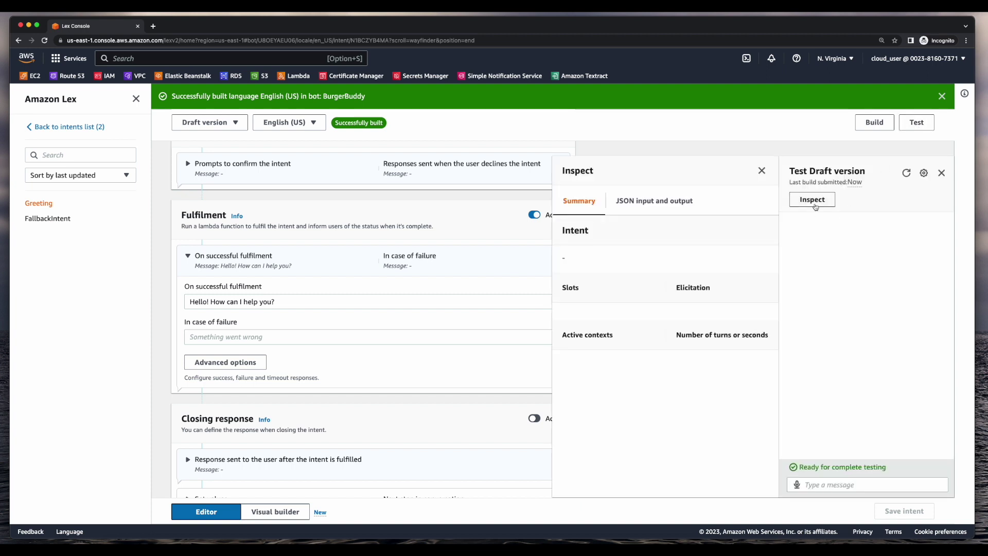
pyautogui.click(861, 484)
pyautogui.write('Hi')
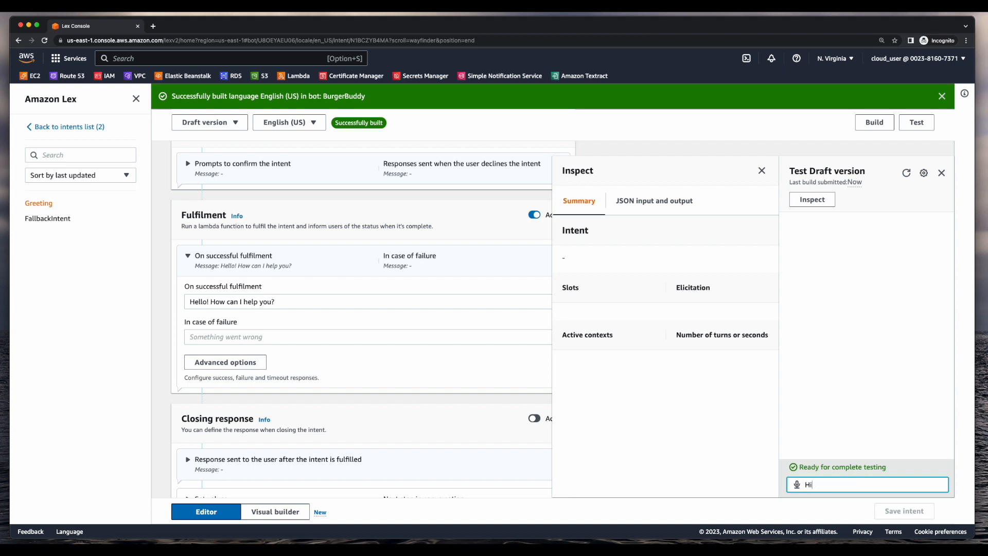
pyautogui.press('Return')
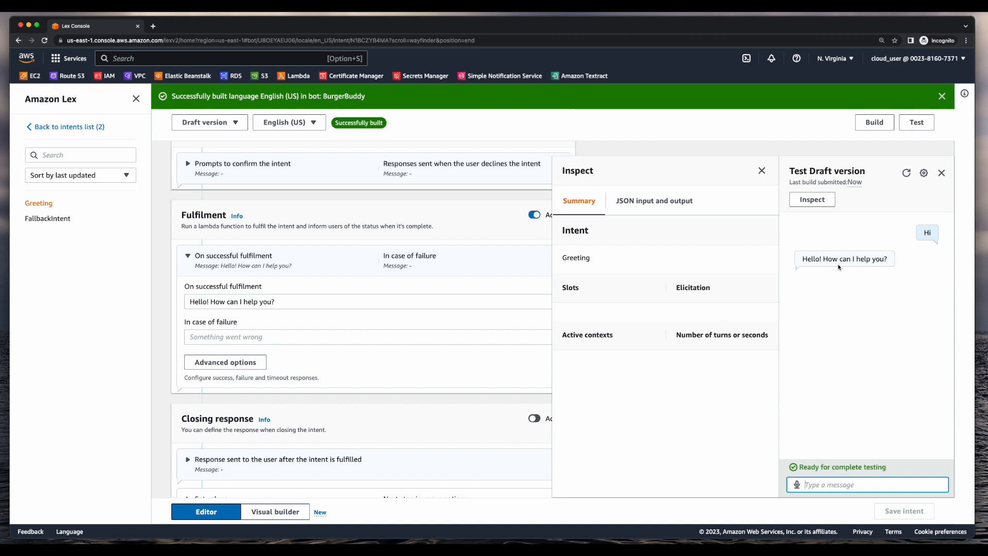
pyautogui.click(940, 172)
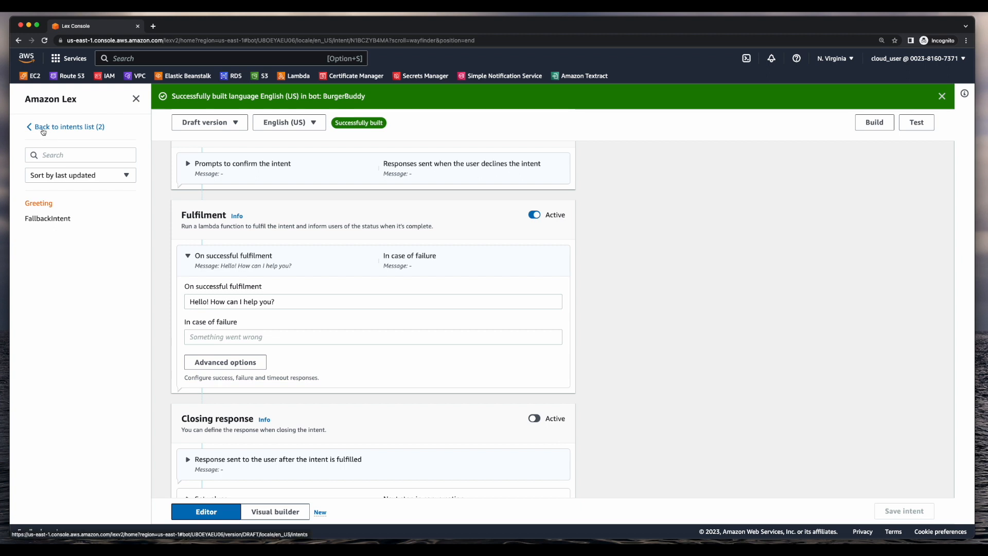
# Create a new empty intent named Order from the intents list
pyautogui.click(70, 127)
pyautogui.click(942, 96)
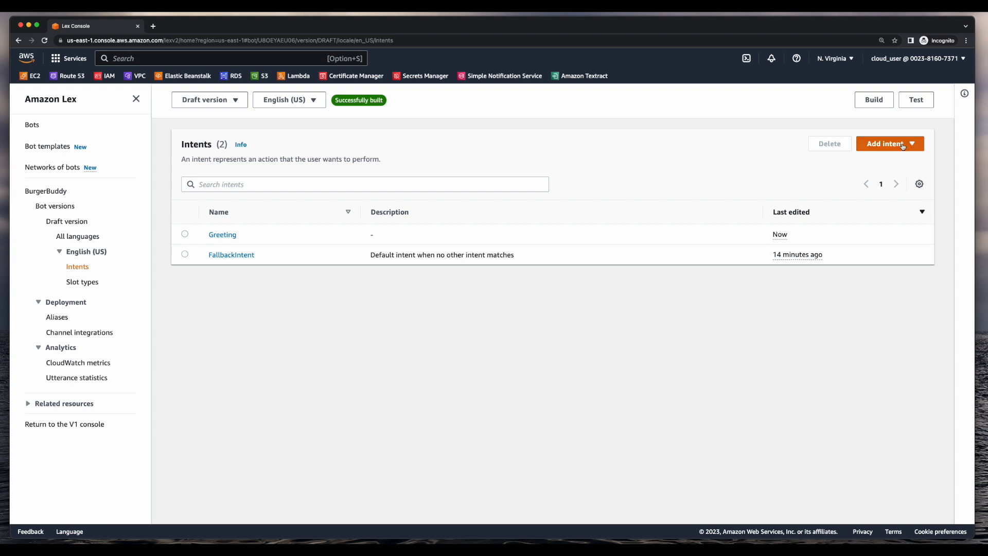
pyautogui.click(910, 146)
pyautogui.click(899, 159)
pyautogui.write('O')
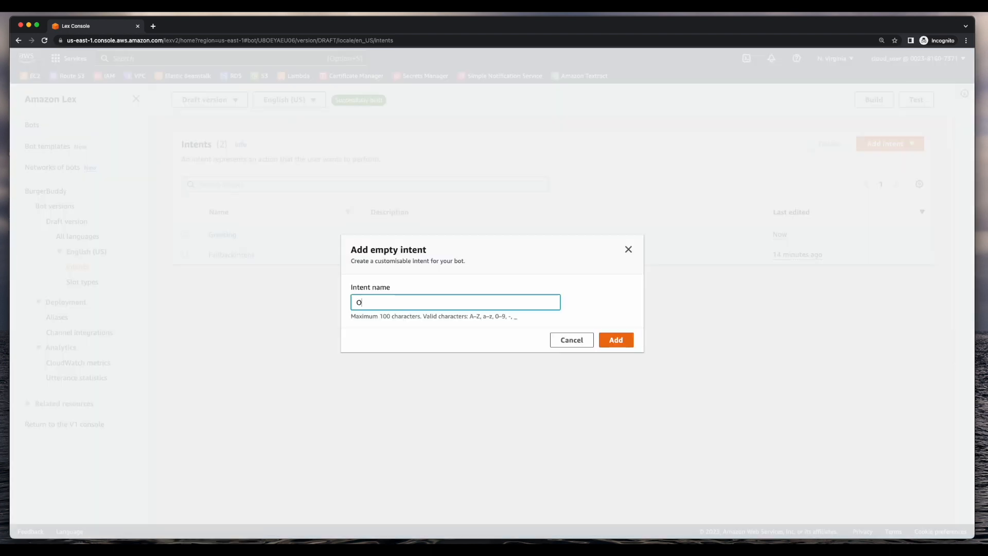
pyautogui.write('rder')
pyautogui.click(616, 339)
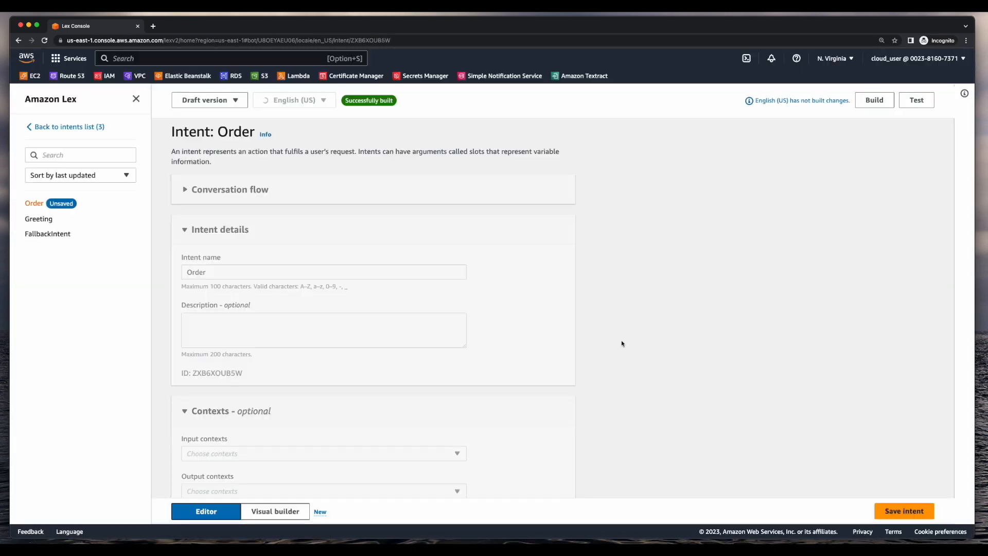
pyautogui.scroll(-5, 622, 343)
# Add utterances "I'd like to order a burger" and "I'd like a burger", then begin a slot
pyautogui.click(334, 408)
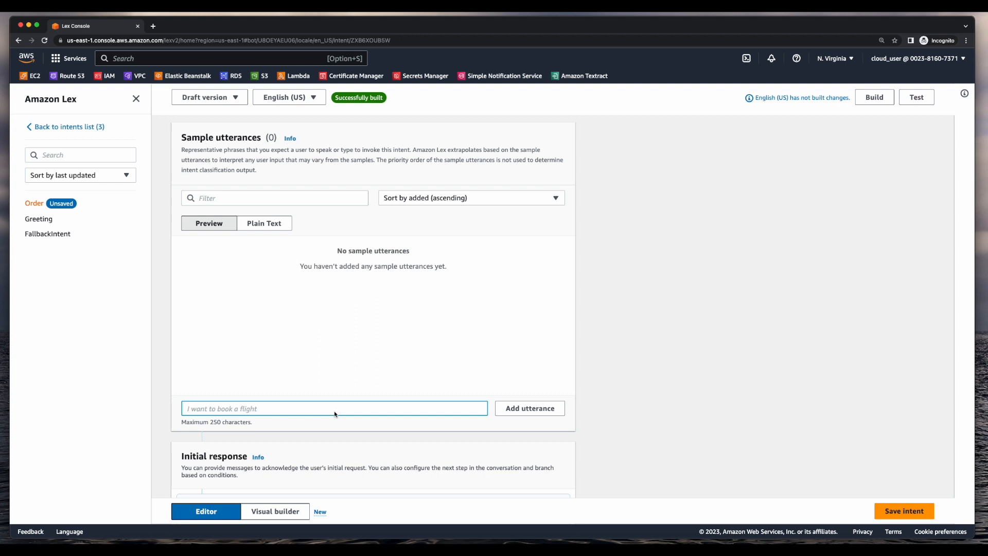
pyautogui.write("I'd like")
pyautogui.write(' to order a bu')
pyautogui.write('rger')
pyautogui.press('Return')
pyautogui.write('I')
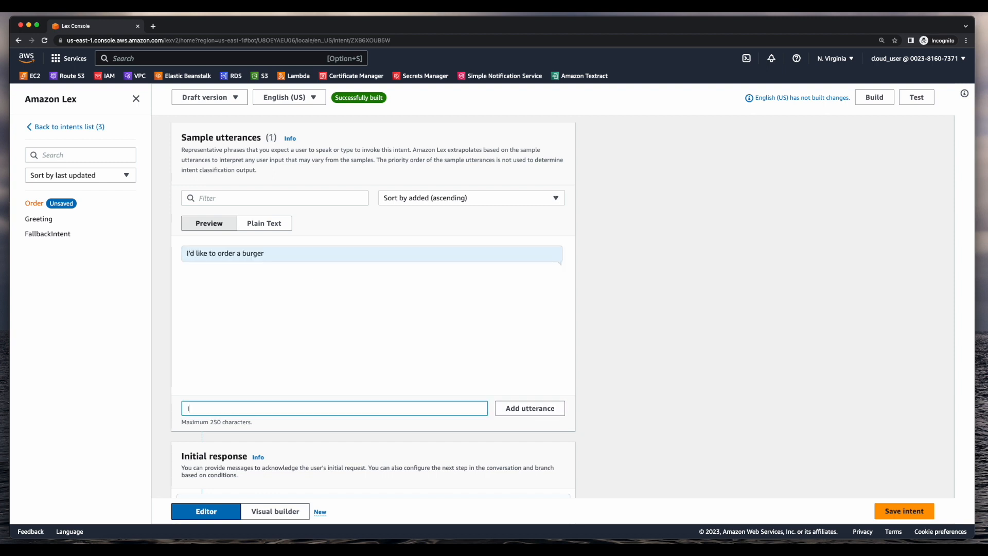
pyautogui.write("'d like a b")
pyautogui.write('urger')
pyautogui.click(513, 410)
pyautogui.scroll(-5, 485, 253)
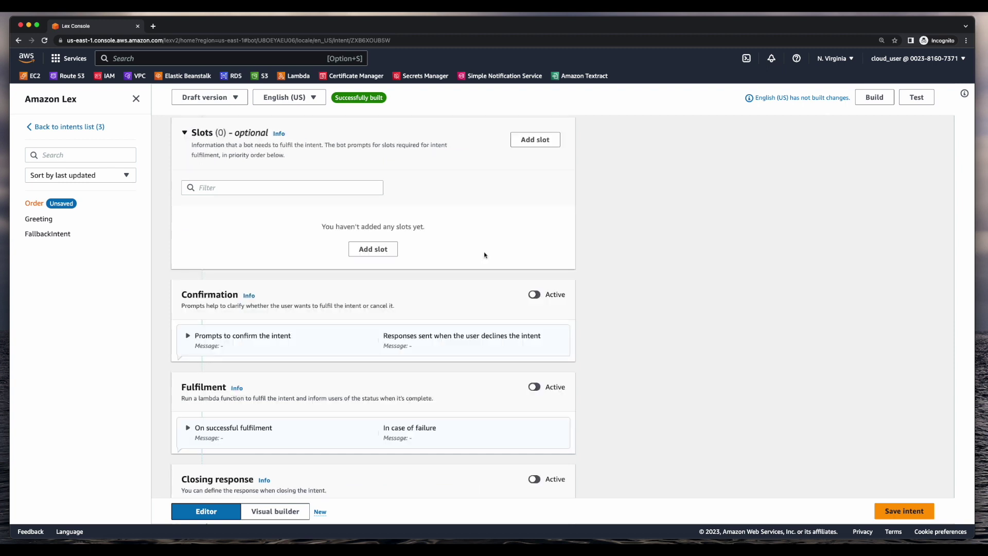
pyautogui.click(390, 253)
pyautogui.write('bu')
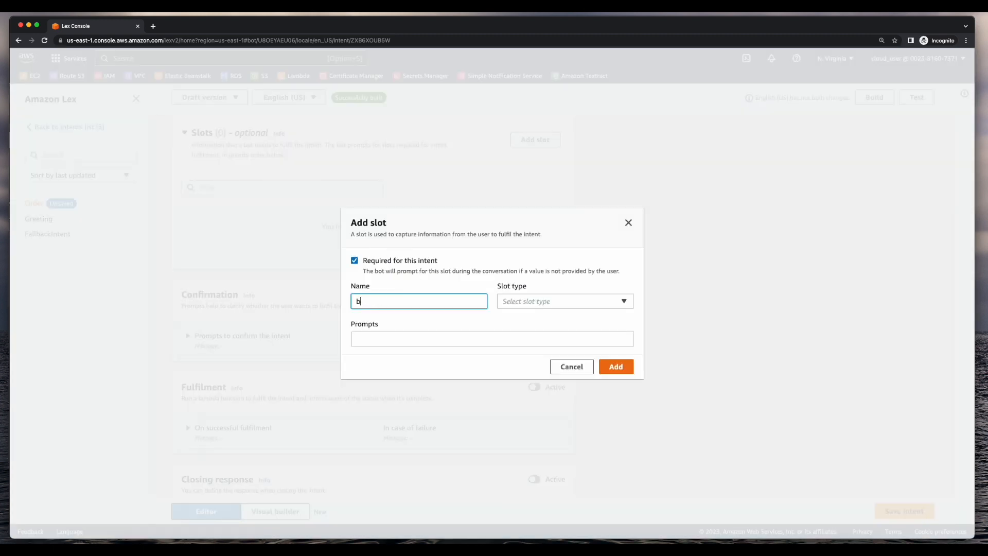
pyautogui.write('rger')
# Add a required burger slot of type AMAZON.AlphaNumeric prompting "What type of burger would you like?"
pyautogui.click(540, 306)
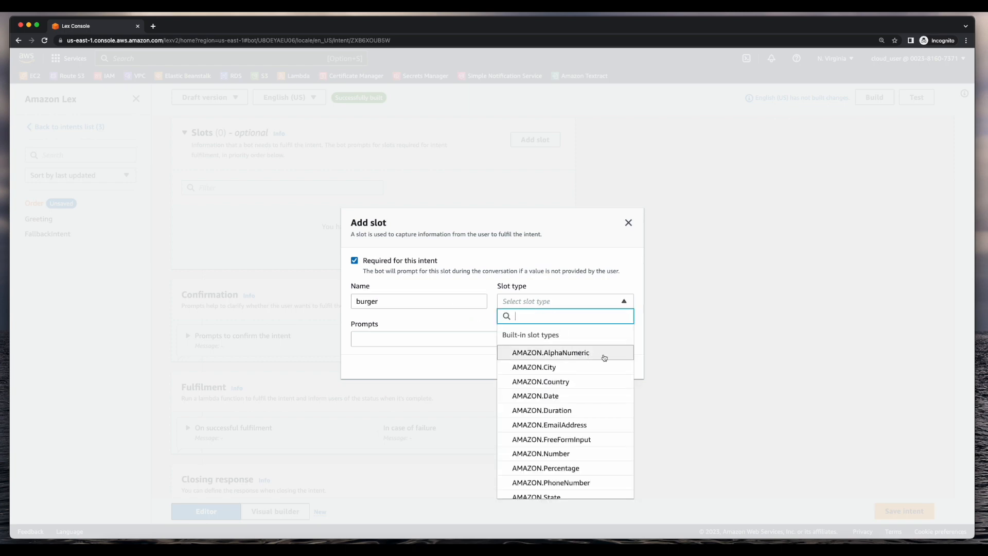
pyautogui.click(604, 352)
pyautogui.click(513, 341)
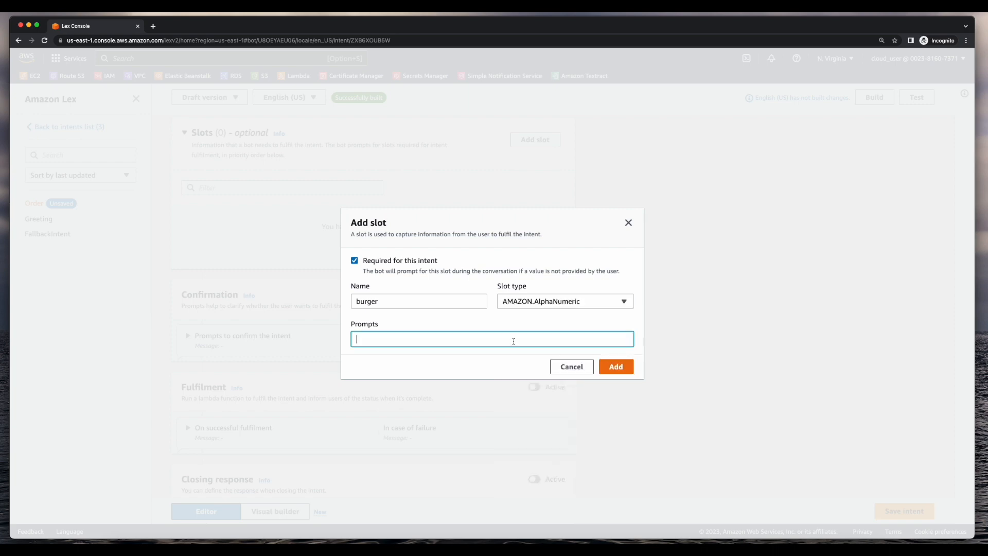
pyautogui.write('What t')
pyautogui.write('ype of burg')
pyautogui.write('er would you')
pyautogui.write('like?')
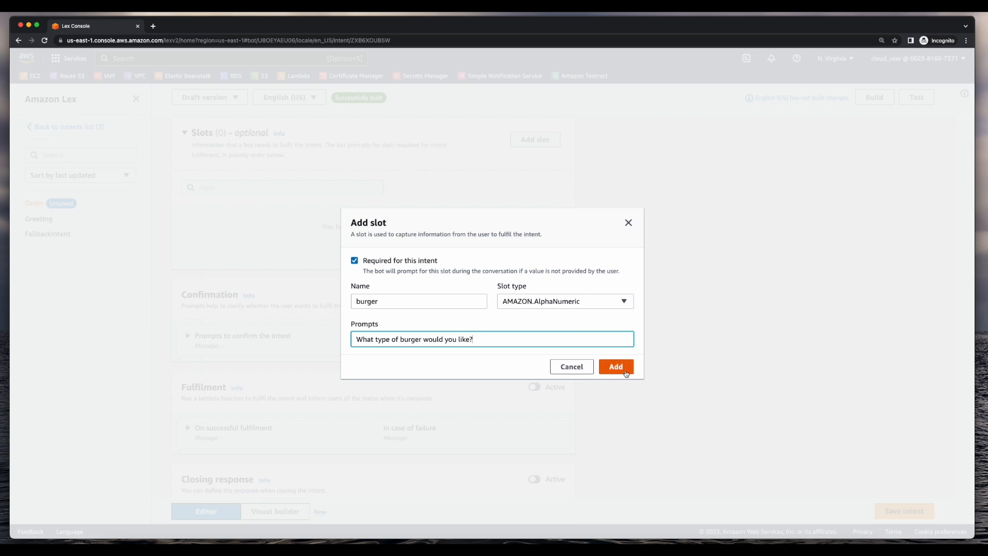
pyautogui.click(618, 368)
pyautogui.scroll(-5, 245, 198)
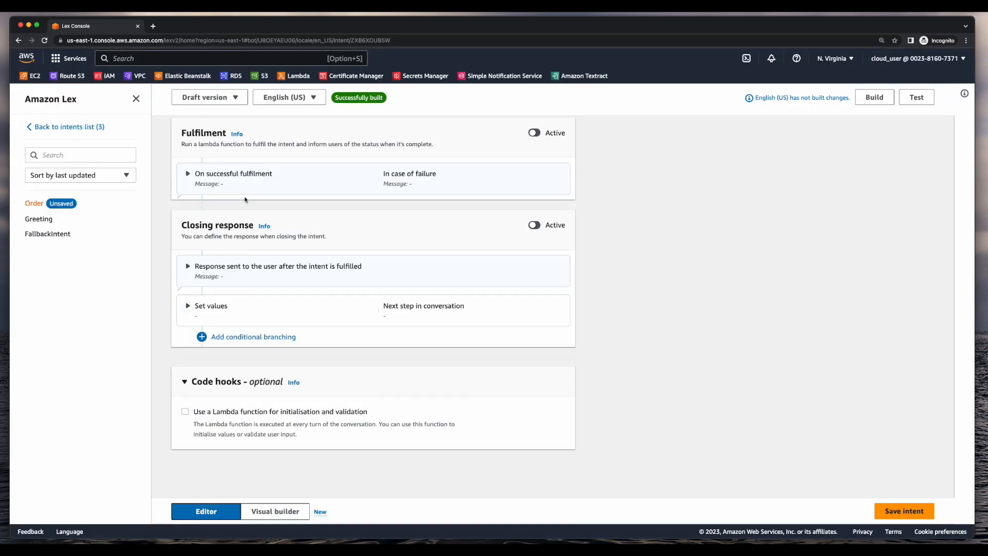
# Set the fulfilment reply to "Your {burger} has been ordered." and save the Order intent
pyautogui.click(186, 175)
pyautogui.scroll(2, 187, 176)
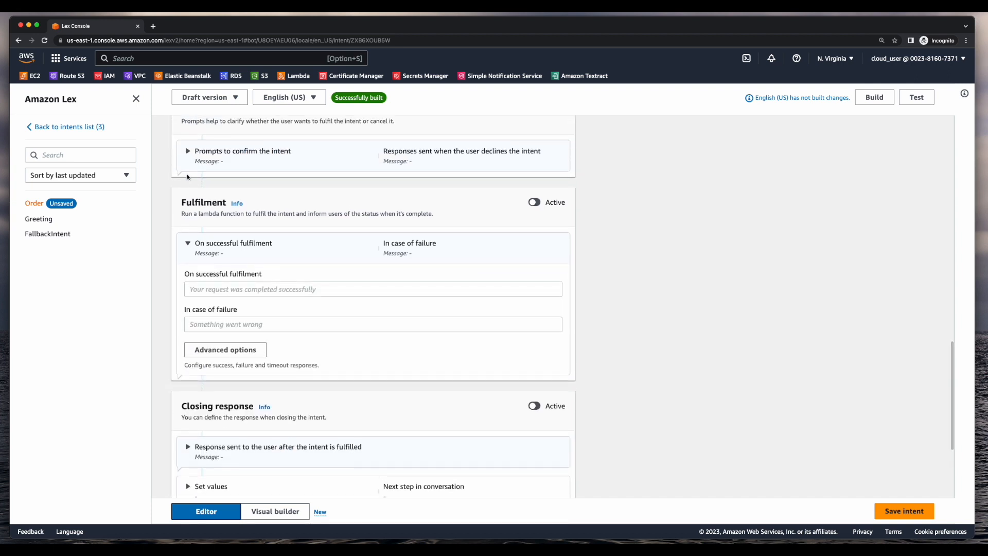
pyautogui.click(376, 286)
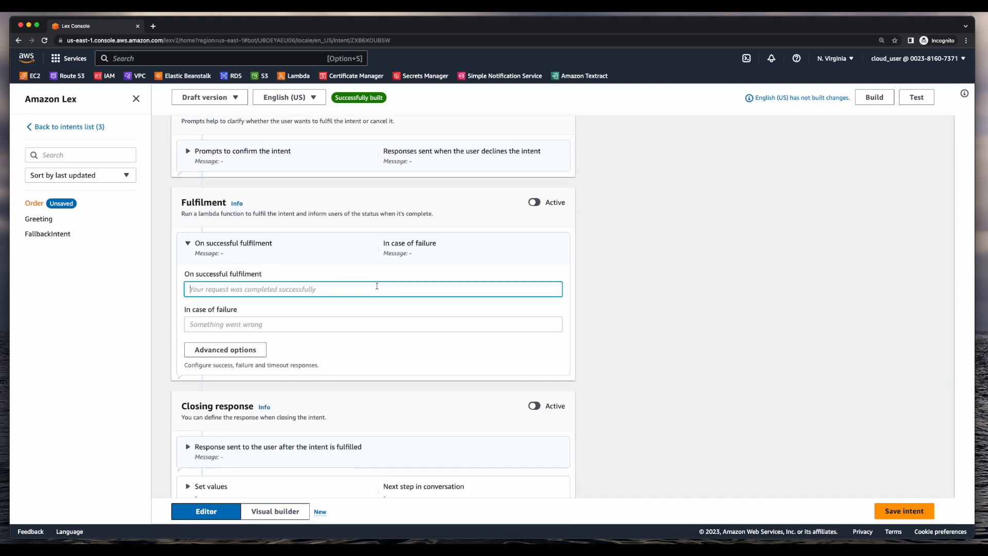
pyautogui.write('Your {b')
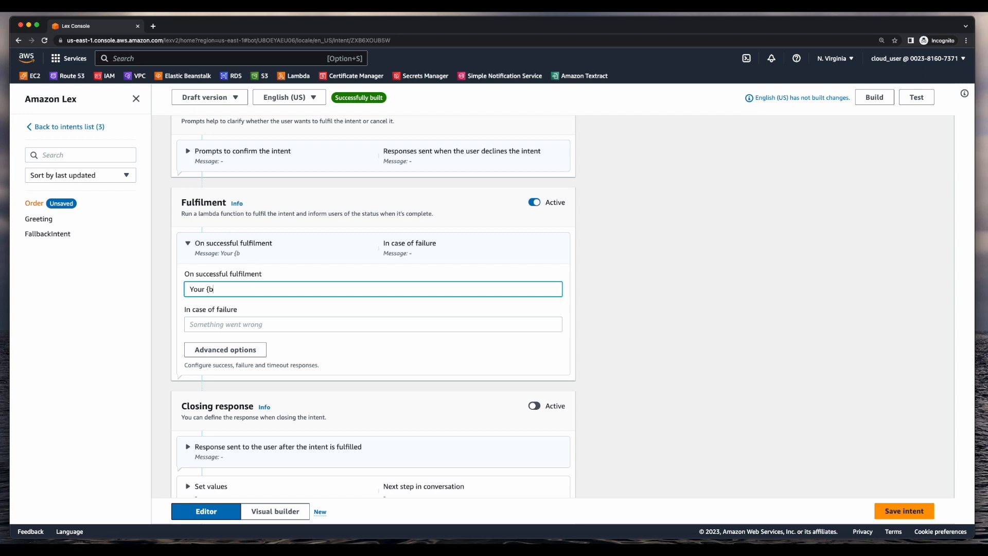
pyautogui.write('urger} has ')
pyautogui.write('been order')
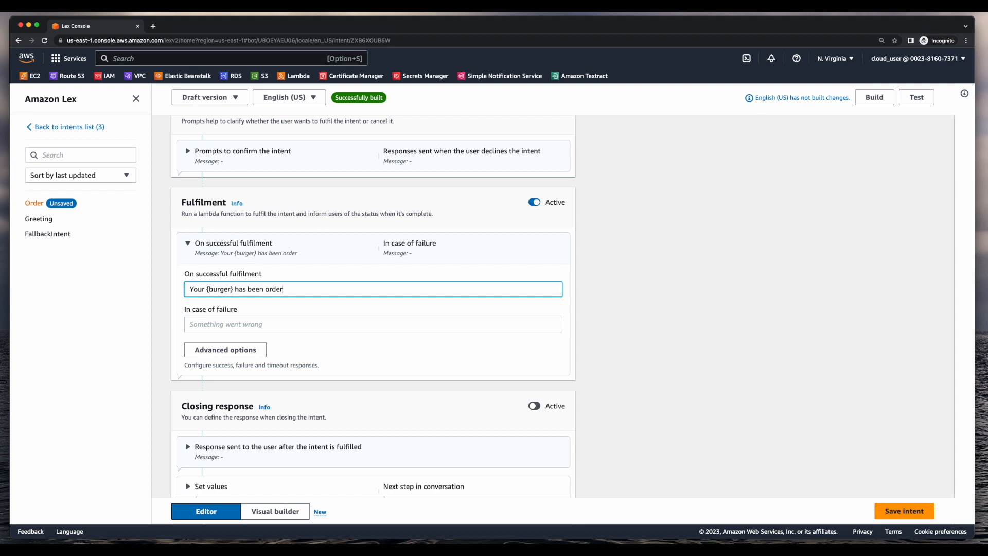
pyautogui.write('ed.')
pyautogui.moveTo(232, 289); pyautogui.dragTo(205, 289)
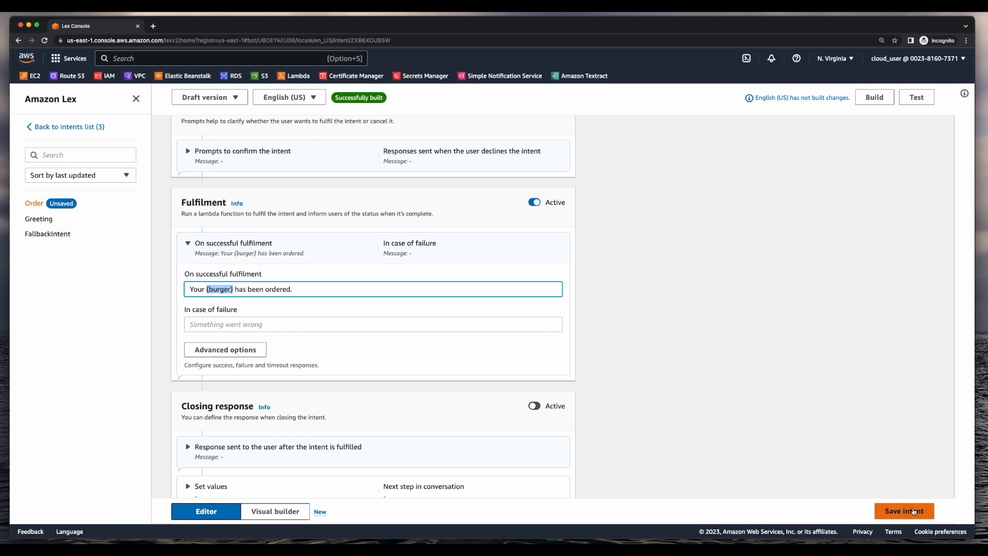
pyautogui.click(901, 510)
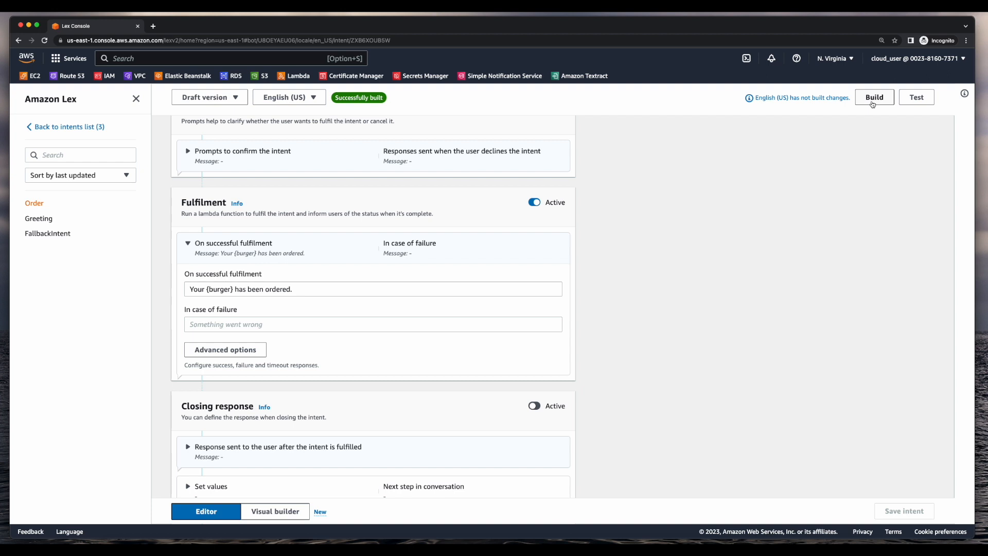
# Build English (US) and bring up the draft test chat
pyautogui.click(872, 100)
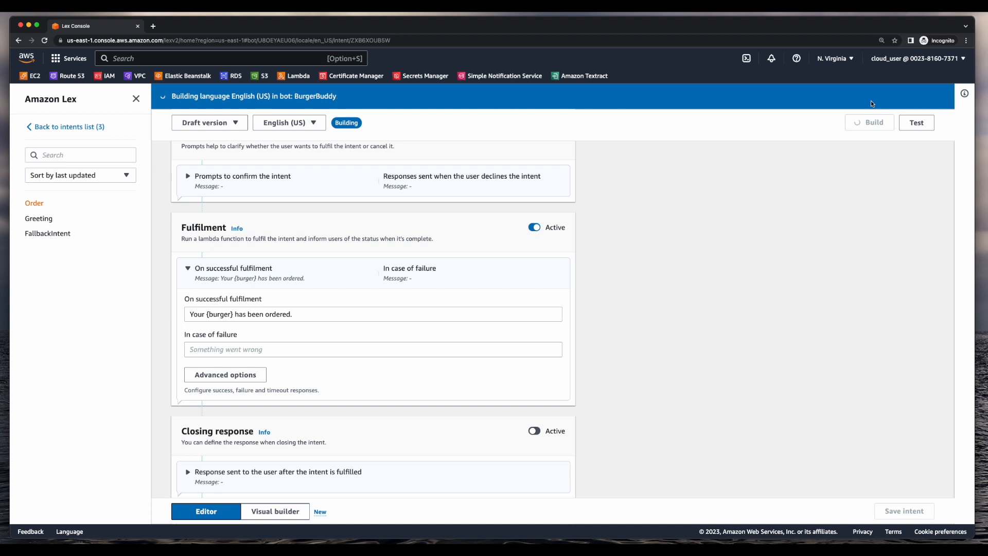
pyautogui.click(917, 122)
# Test Hi, then order a burger and answer cheeseburger to get the order confirmation
pyautogui.click(812, 200)
pyautogui.click(865, 485)
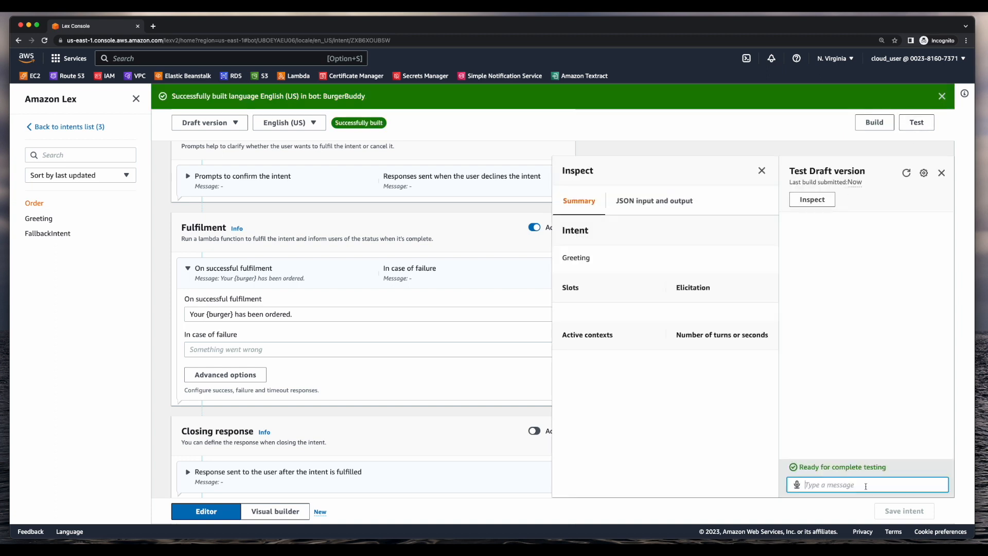
pyautogui.write('Hi')
pyautogui.press('Return')
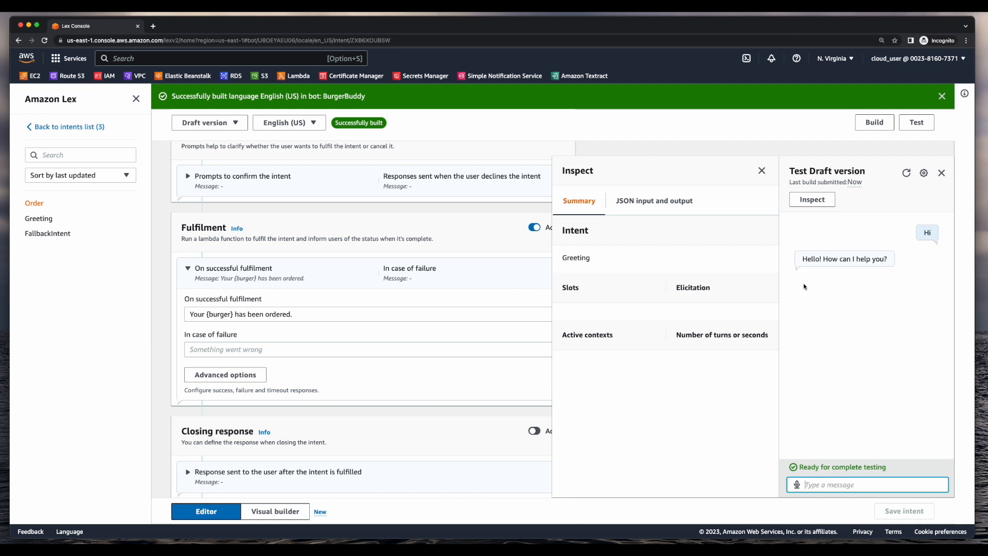
pyautogui.write('I')
pyautogui.write("'d like to ")
pyautogui.write('order a burger')
pyautogui.press('Return')
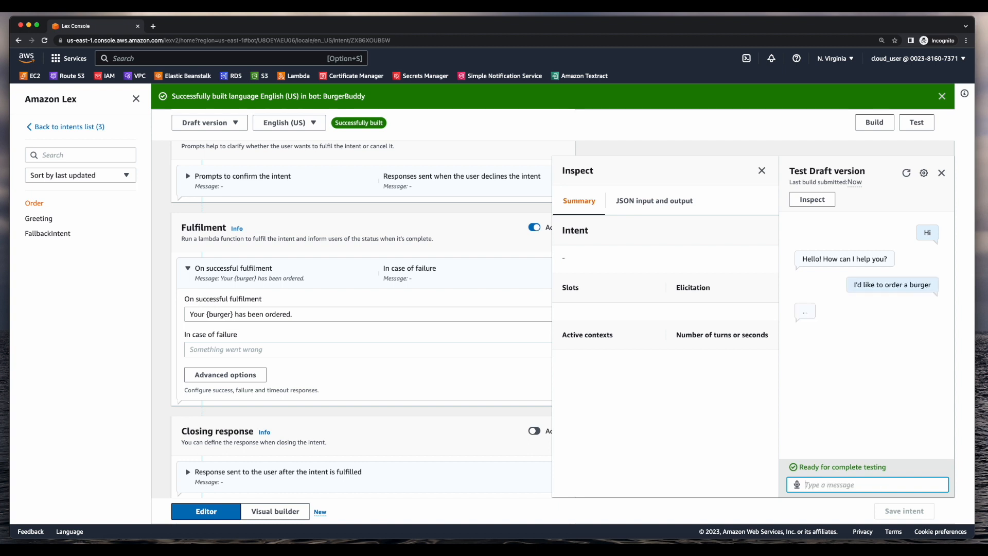
pyautogui.tripleClick(809, 320)
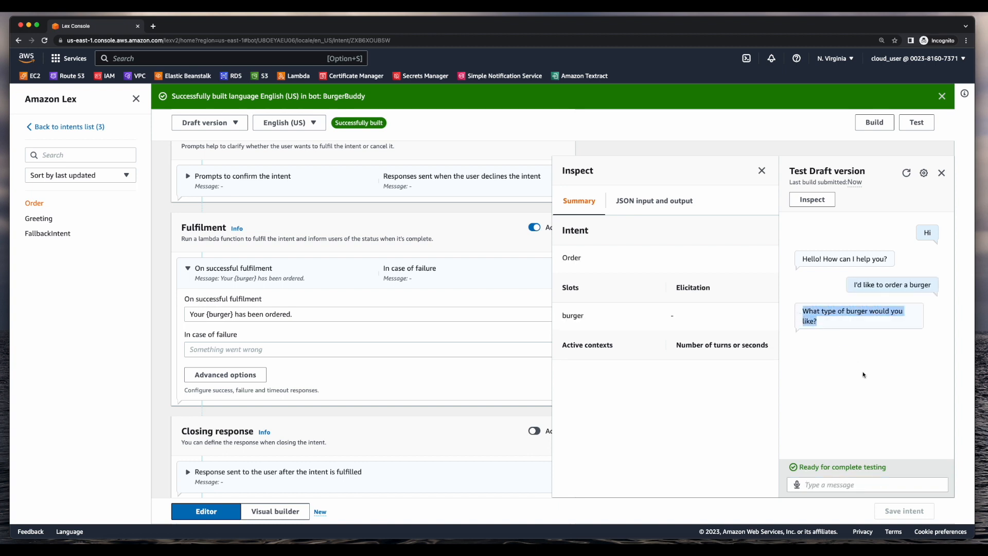
pyautogui.click(849, 484)
pyautogui.write('c')
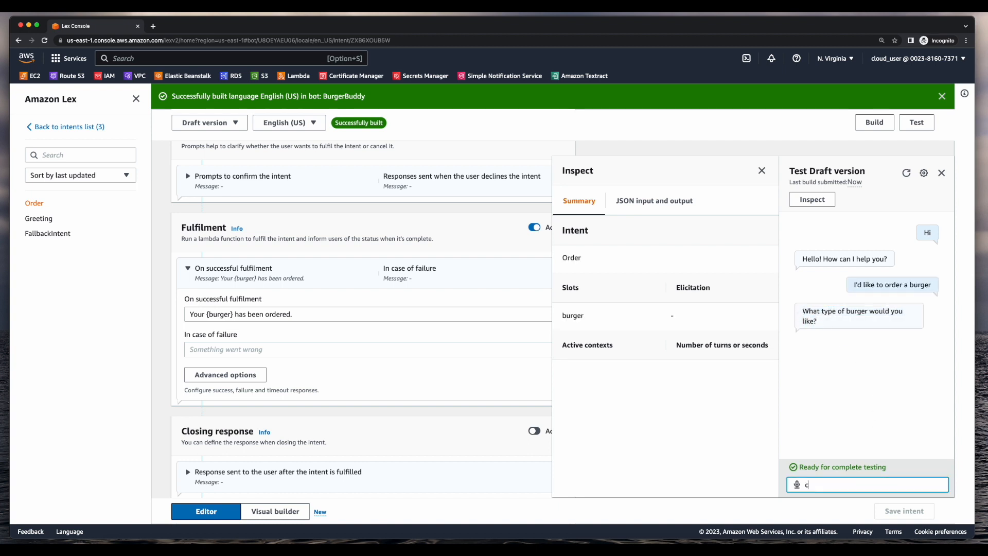
pyautogui.write('heesebur')
pyautogui.write('ger')
pyautogui.press('Return')
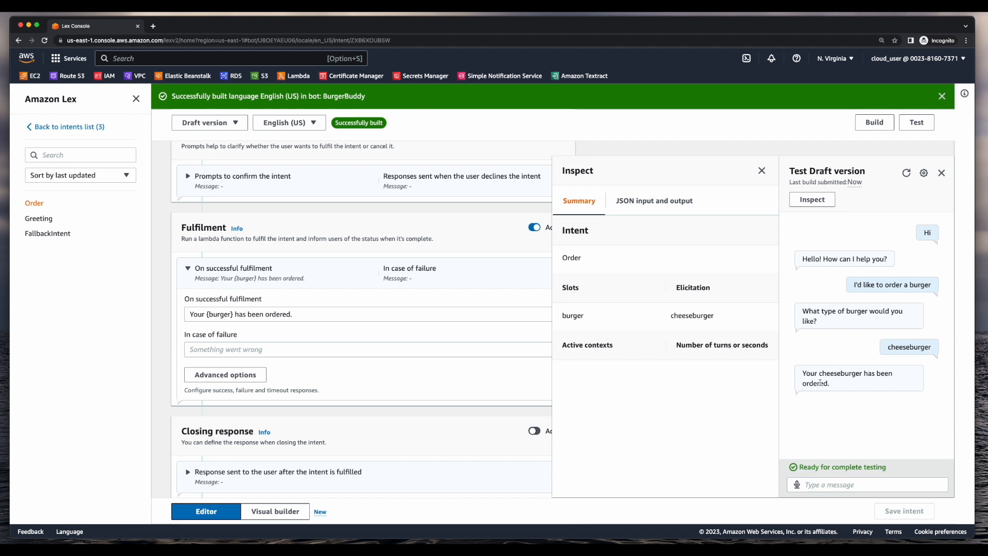
pyautogui.moveTo(830, 384); pyautogui.dragTo(801, 373)
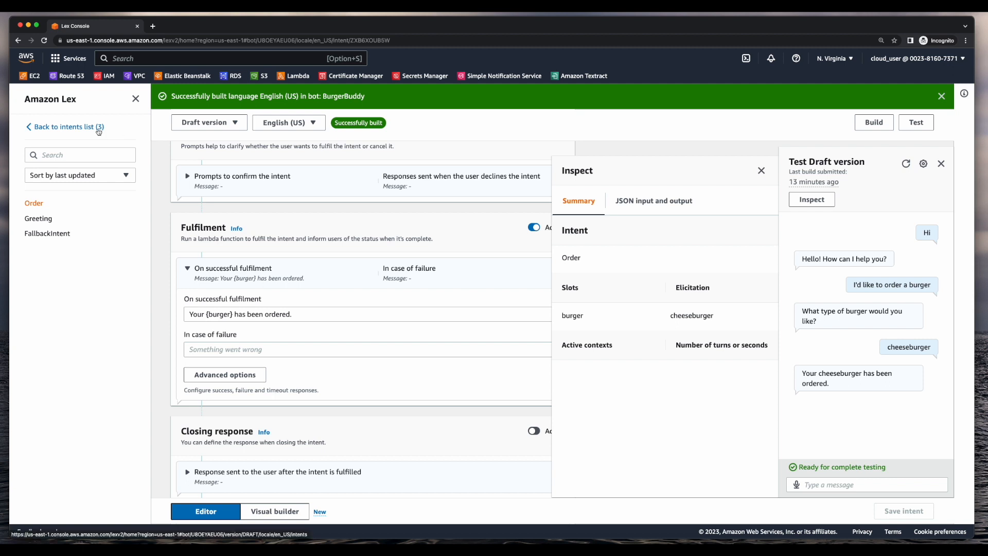
# Return to the intents list and open BurgerBuddy's Channel integrations
pyautogui.click(99, 127)
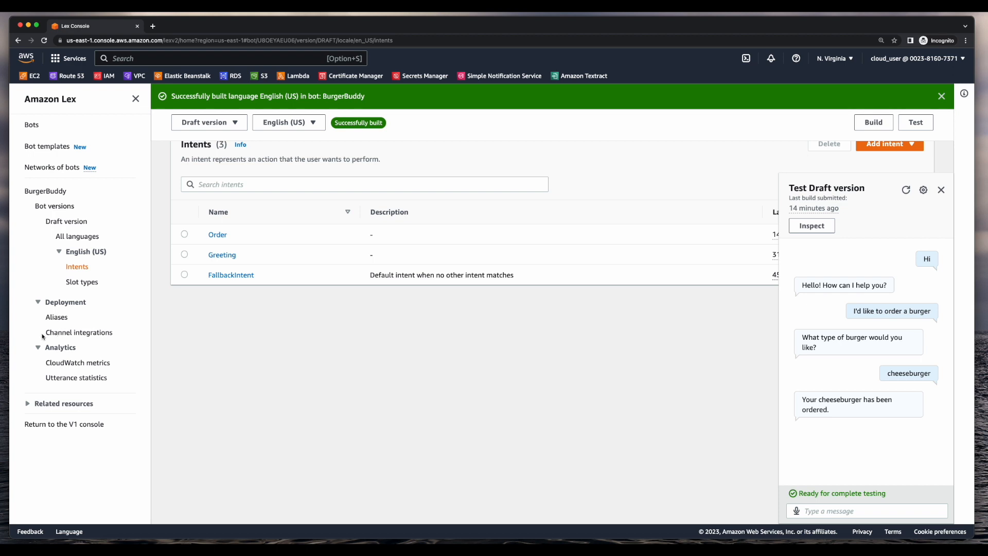
pyautogui.click(99, 337)
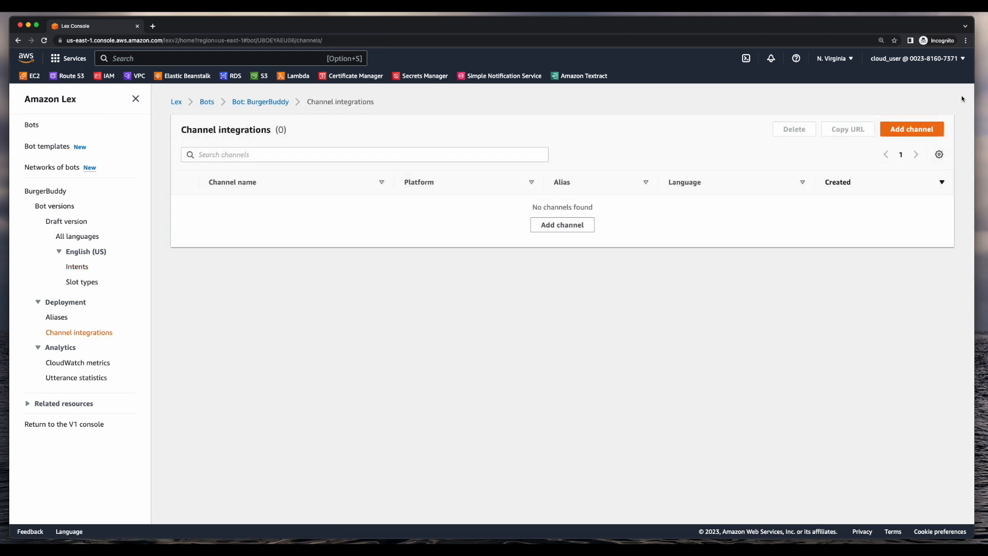
# Add a new Slack channel and name it BurgerBuddy
pyautogui.click(938, 134)
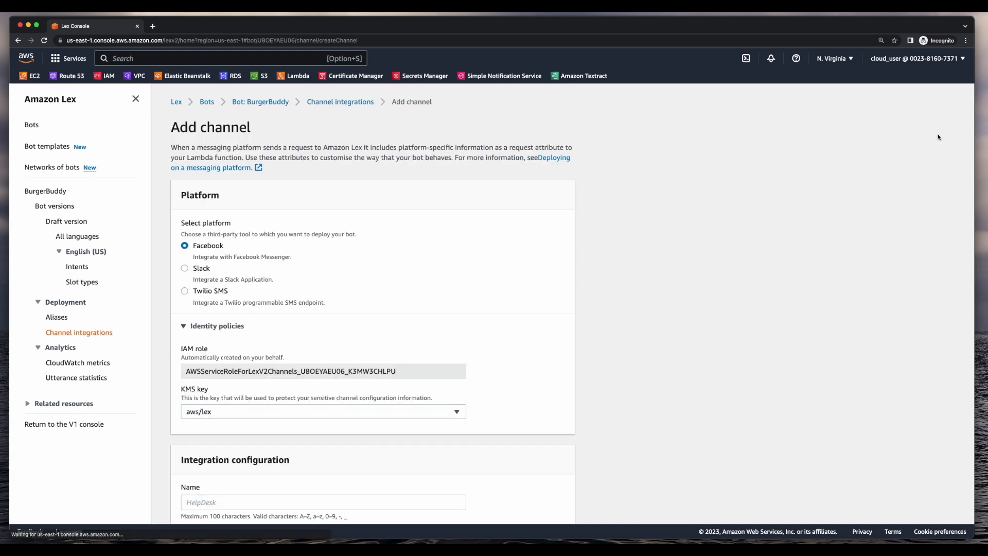
pyautogui.click(186, 269)
pyautogui.scroll(-5, 386, 270)
pyautogui.click(410, 142)
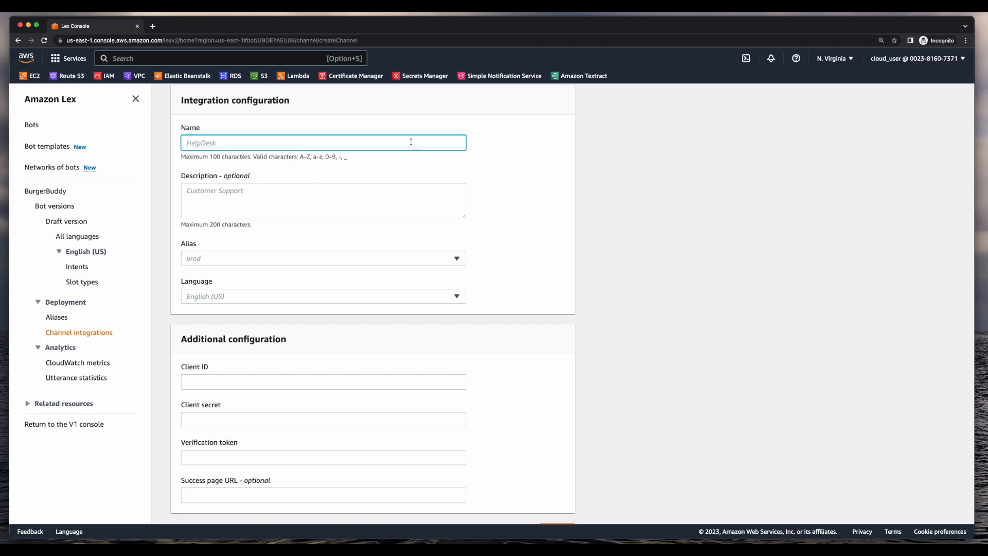
pyautogui.write('BurgerB')
pyautogui.write('uddy')
# Choose TestBotAlias as the alias and English (US) as the language, reaching Additional configuration
pyautogui.click(363, 258)
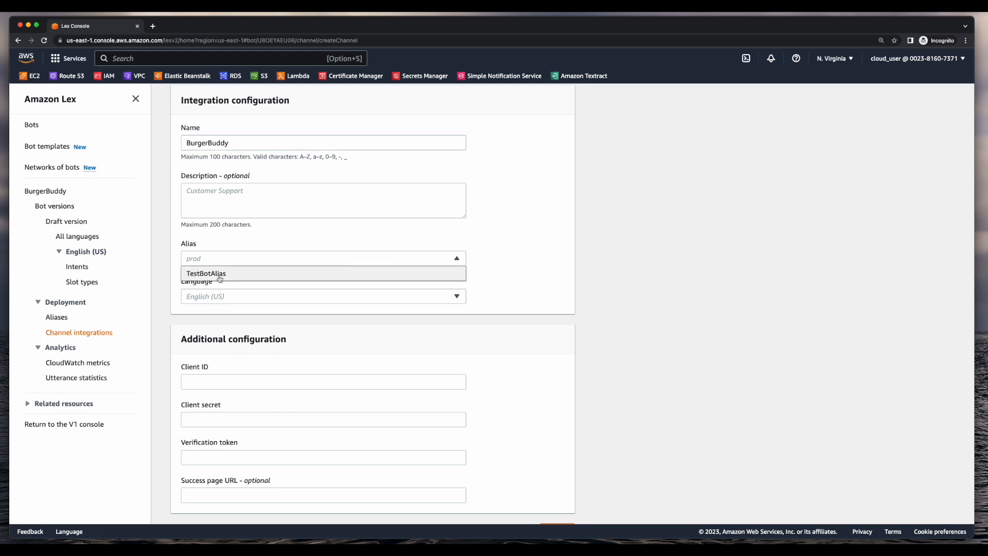
pyautogui.click(274, 275)
pyautogui.click(272, 304)
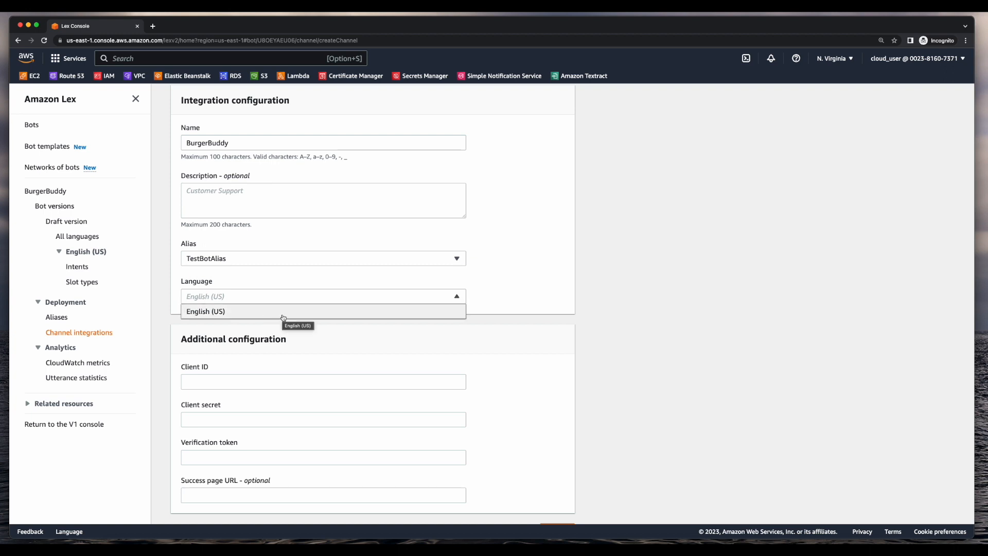
pyautogui.click(282, 313)
pyautogui.scroll(-1, 167, 317)
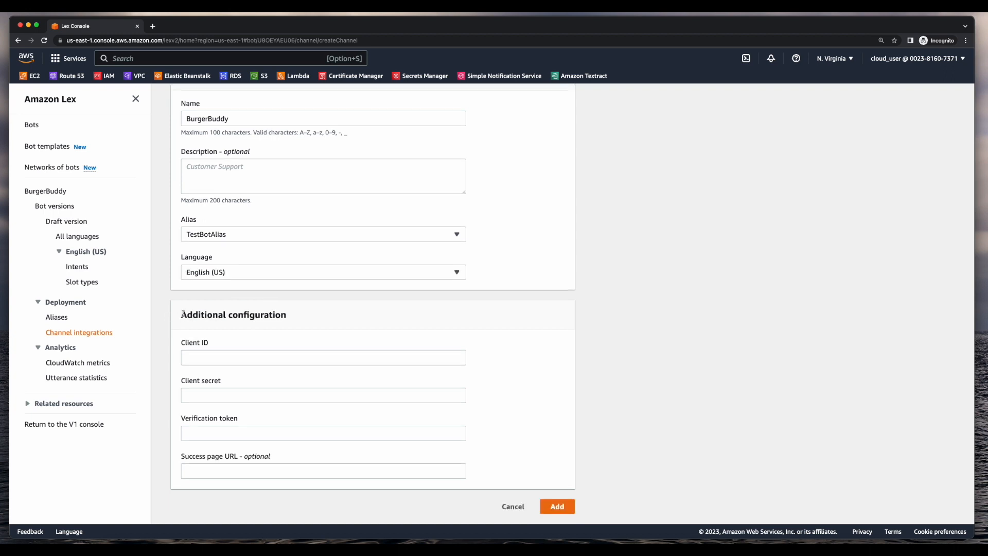
pyautogui.moveTo(183, 314); pyautogui.dragTo(313, 317)
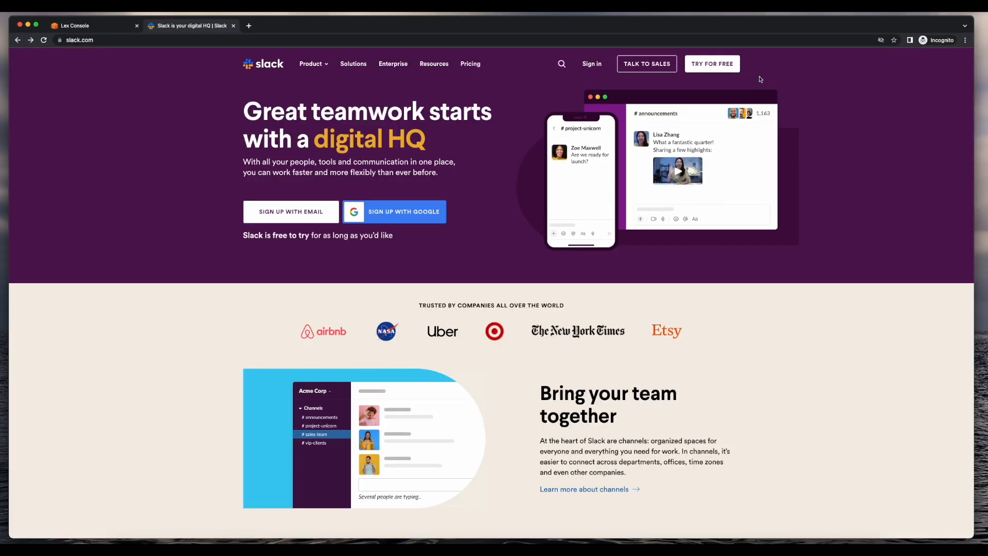
# Sign up for Slack free and create a workspace named CumulusCycles
pyautogui.click(727, 70)
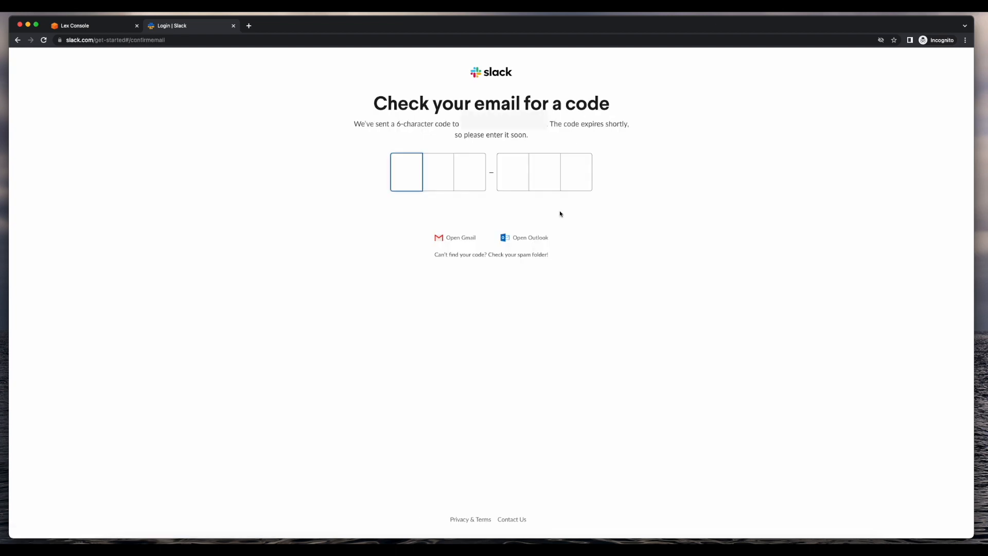
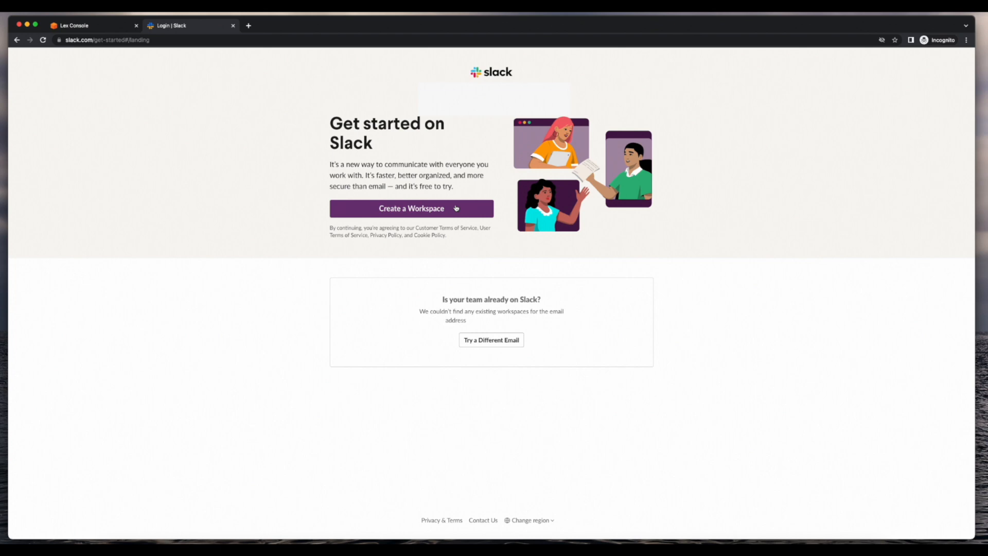
pyautogui.click(457, 209)
pyautogui.write('Cu')
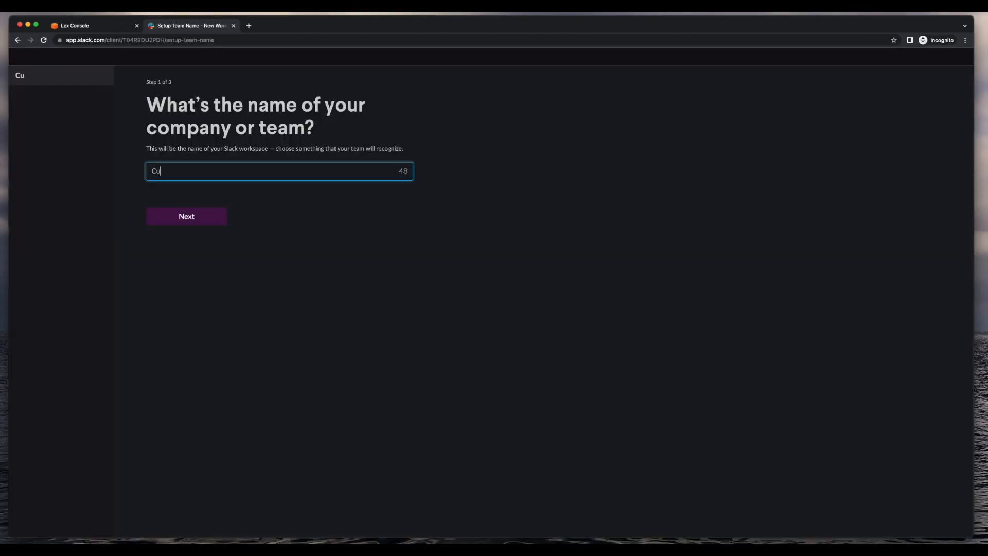
pyautogui.write('mulusC')
pyautogui.write('ycles')
pyautogui.click(213, 223)
# Skip inviting teammates and finish setup with BurgerBuddyBot as the first channel
pyautogui.click(337, 253)
pyautogui.click(568, 319)
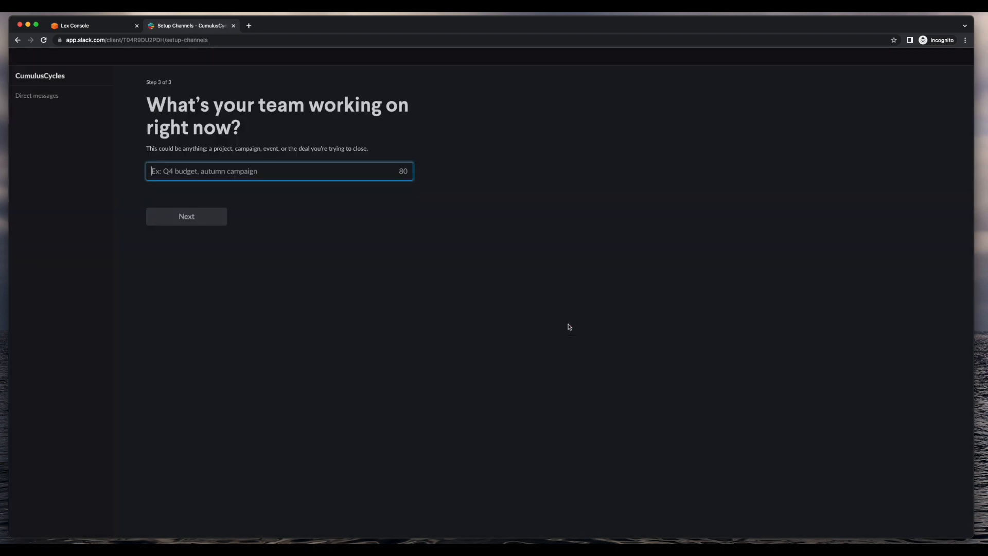
pyautogui.write('Burger')
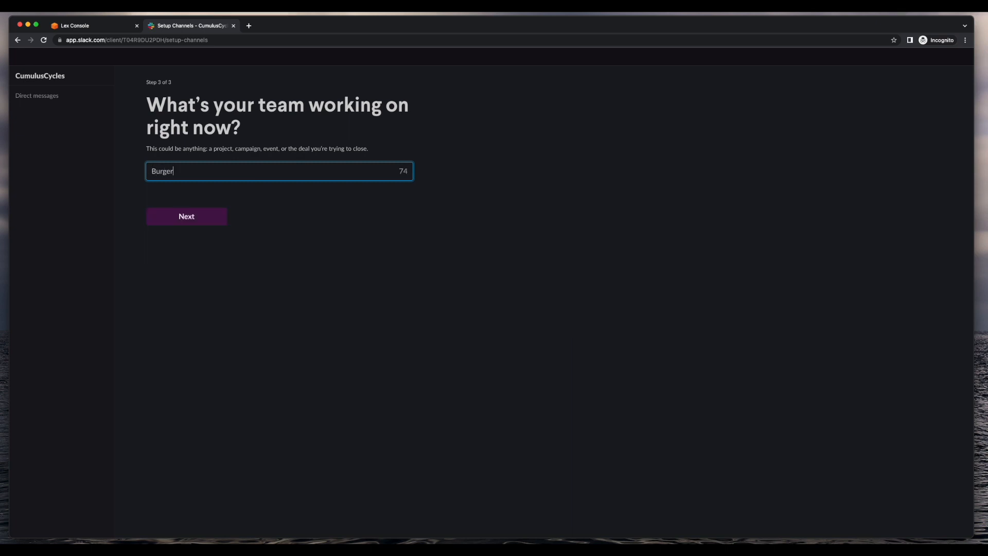
pyautogui.write('BuddyBot')
pyautogui.click(186, 216)
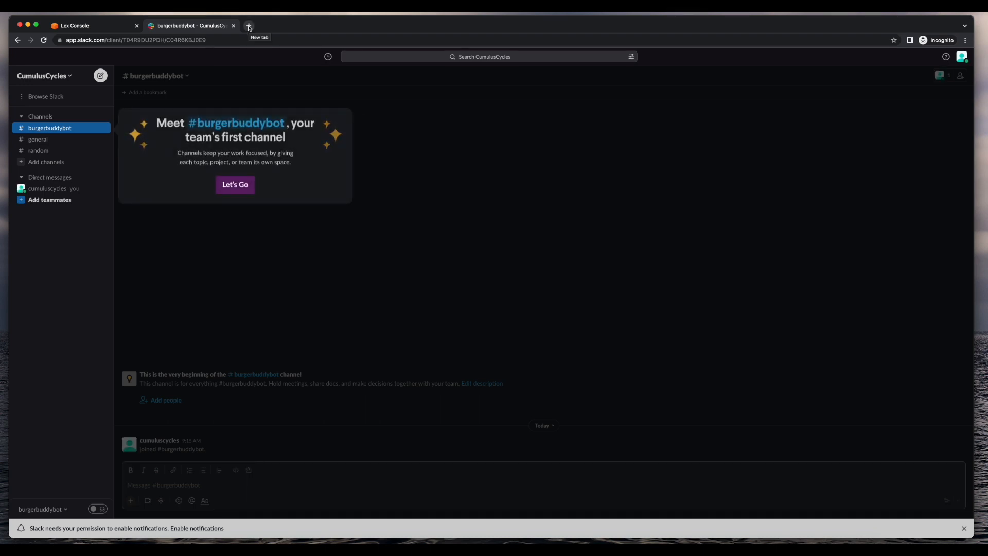
# On the Slack API site, start a new app from scratch named BurgerBuddyBot
pyautogui.click(249, 27)
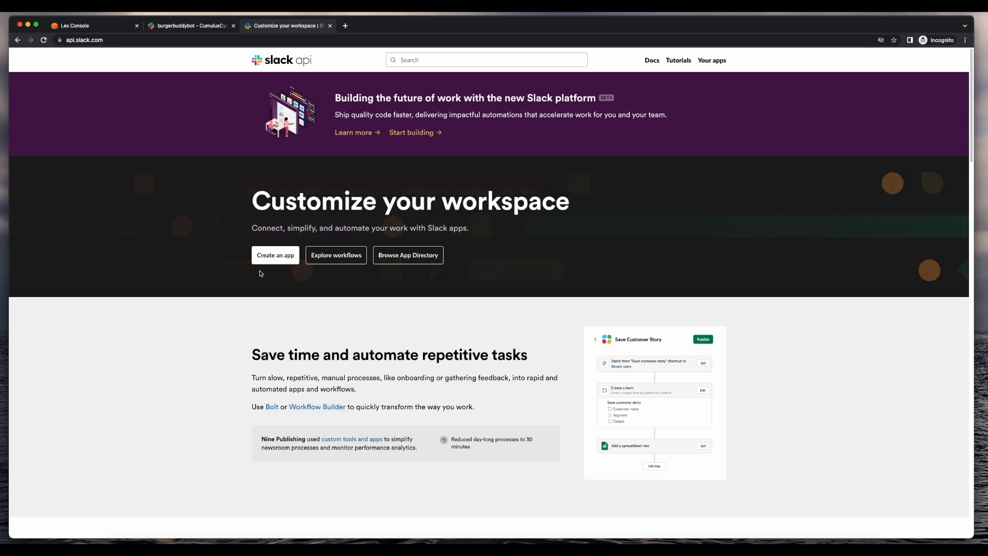
pyautogui.click(284, 257)
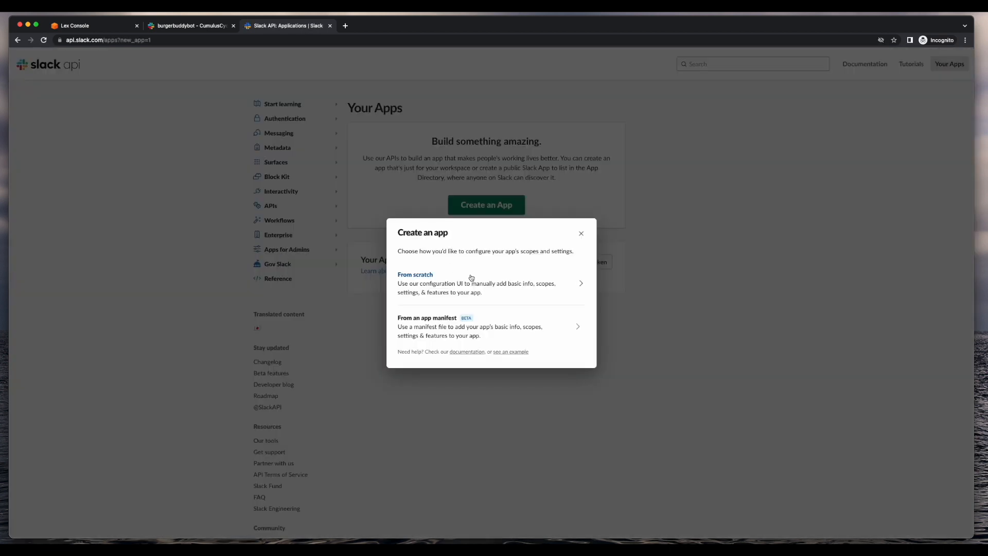
pyautogui.click(471, 279)
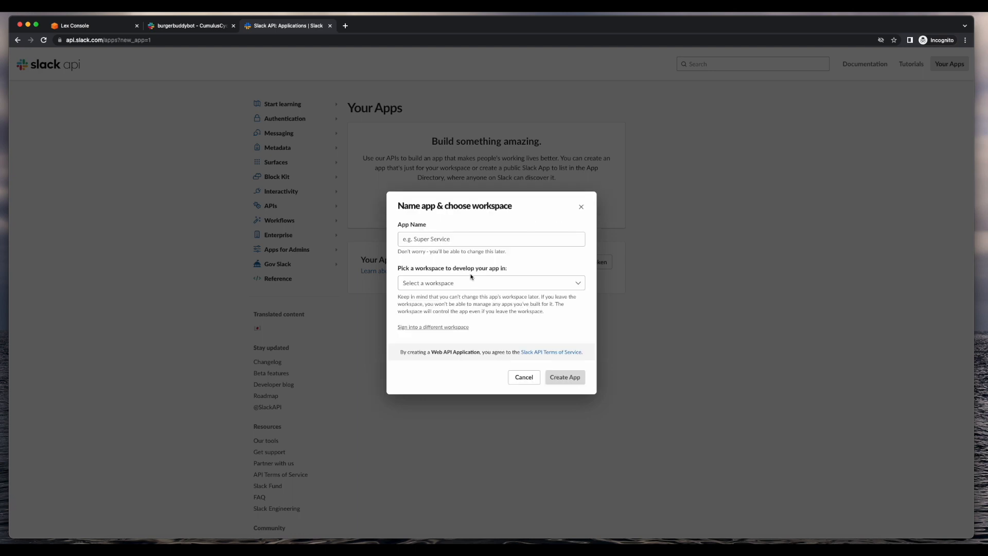
pyautogui.click(478, 239)
pyautogui.write('Burge')
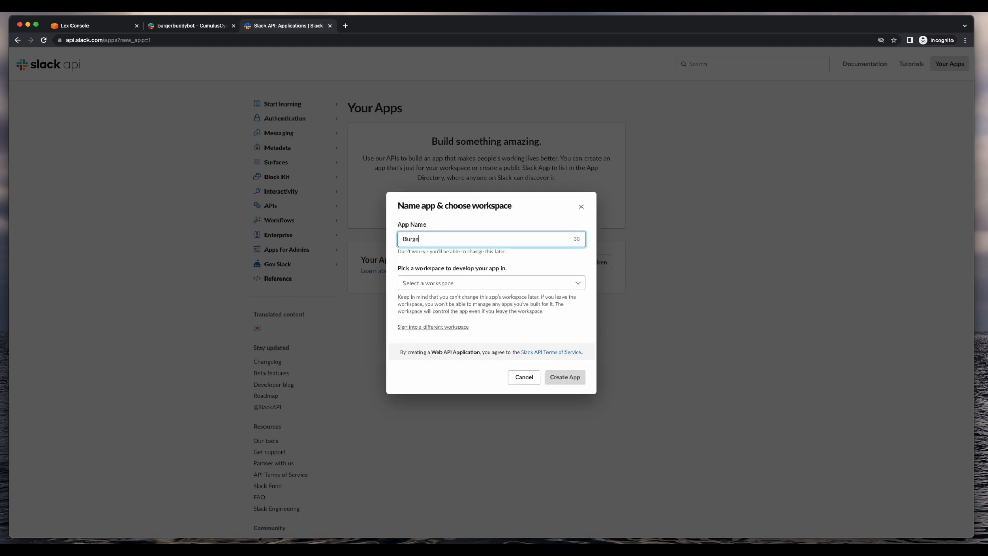
pyautogui.write('rBuddy')
pyautogui.write('Bot')
# Assign the app to the CumulusCycles workspace and create it, dismissing the popup
pyautogui.click(476, 284)
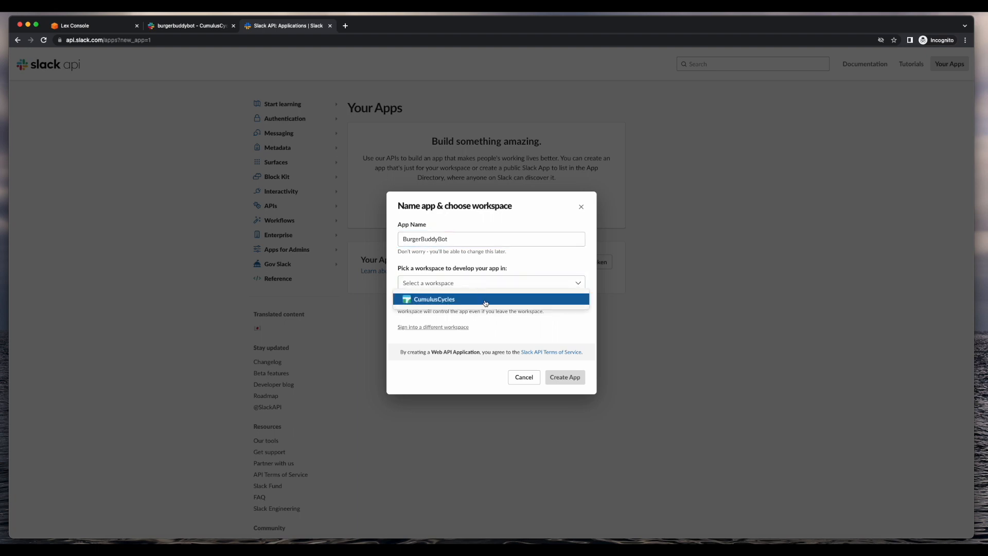
pyautogui.click(485, 301)
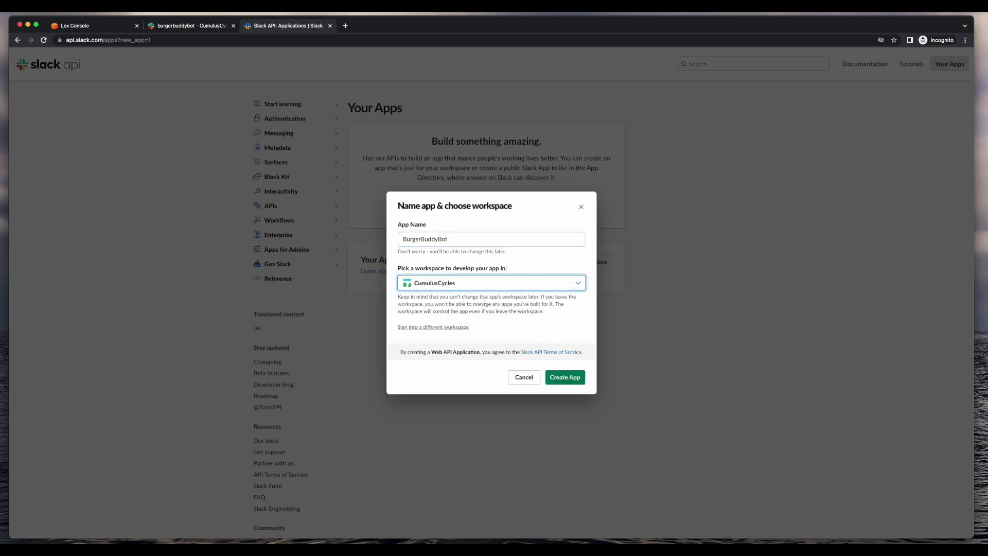
pyautogui.click(564, 378)
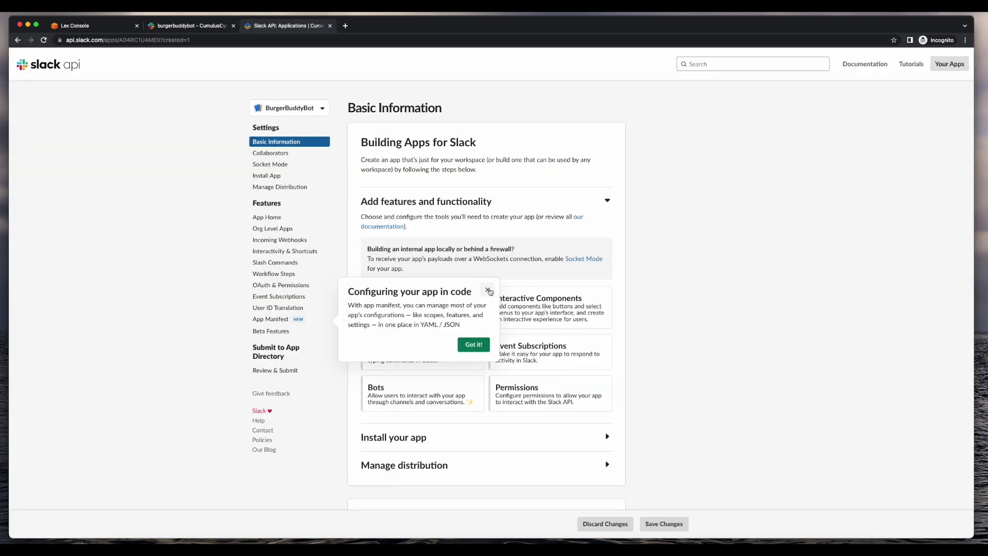
pyautogui.click(487, 290)
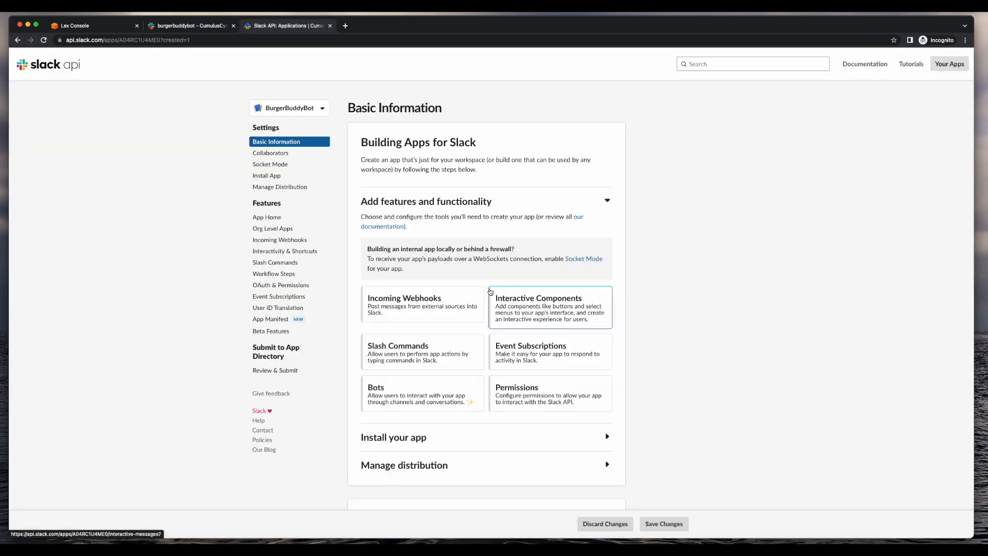
pyautogui.scroll(-10, 490, 292)
pyautogui.moveTo(460, 76); pyautogui.dragTo(357, 77)
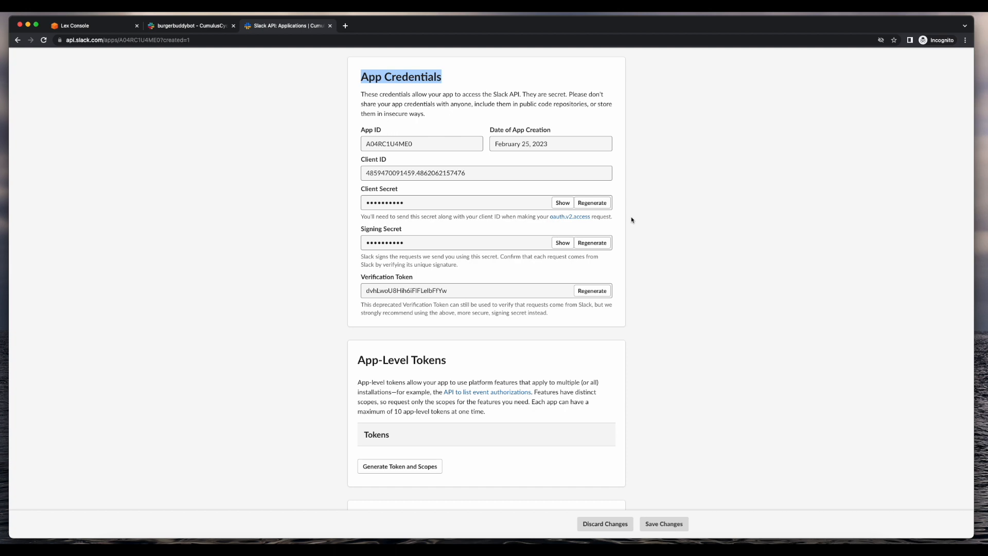
# Copy BurgerBuddyBot's Client ID and reveal its client secret
pyautogui.doubleClick(509, 173)
pyautogui.press('super+c')
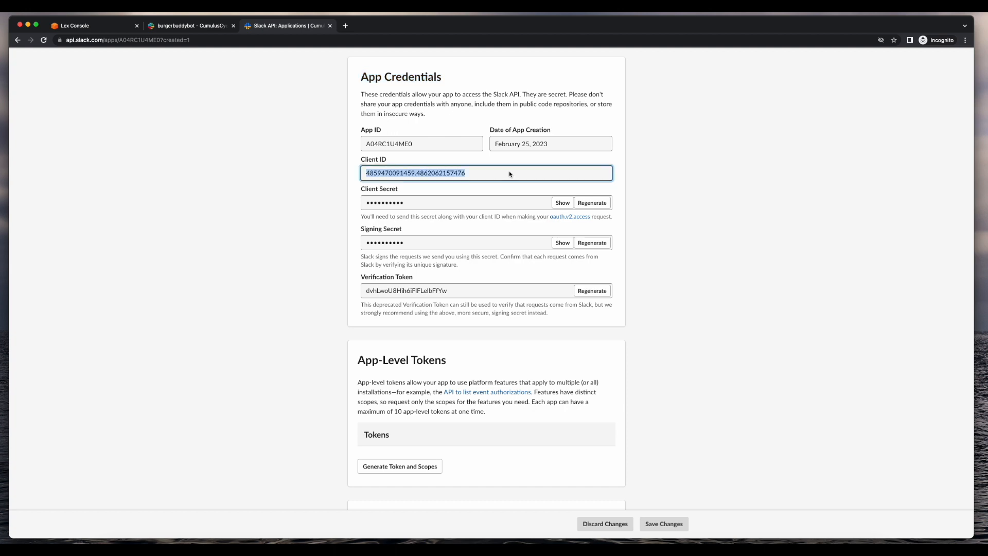
pyautogui.click(563, 202)
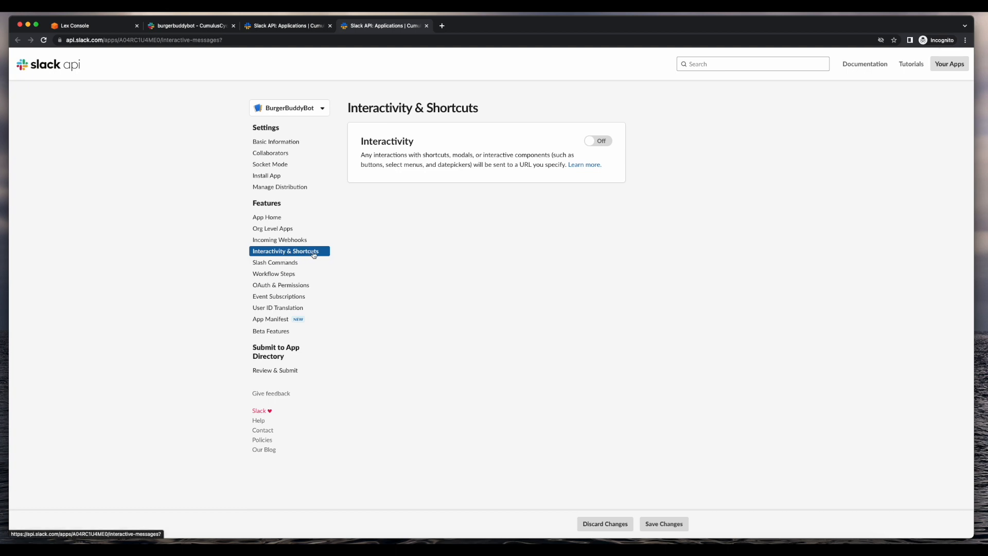
pyautogui.click(602, 144)
pyautogui.click(497, 220)
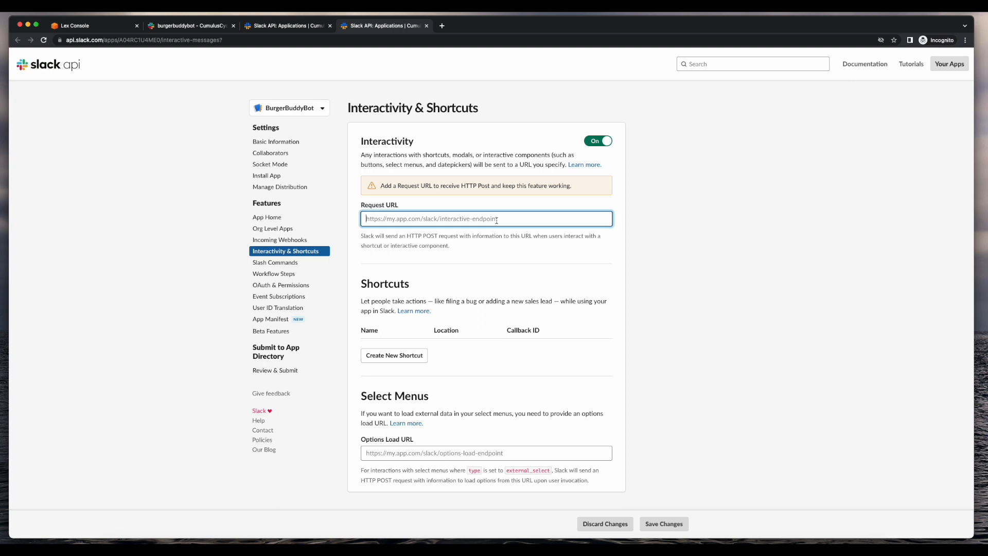
pyautogui.write('https://slack.com')
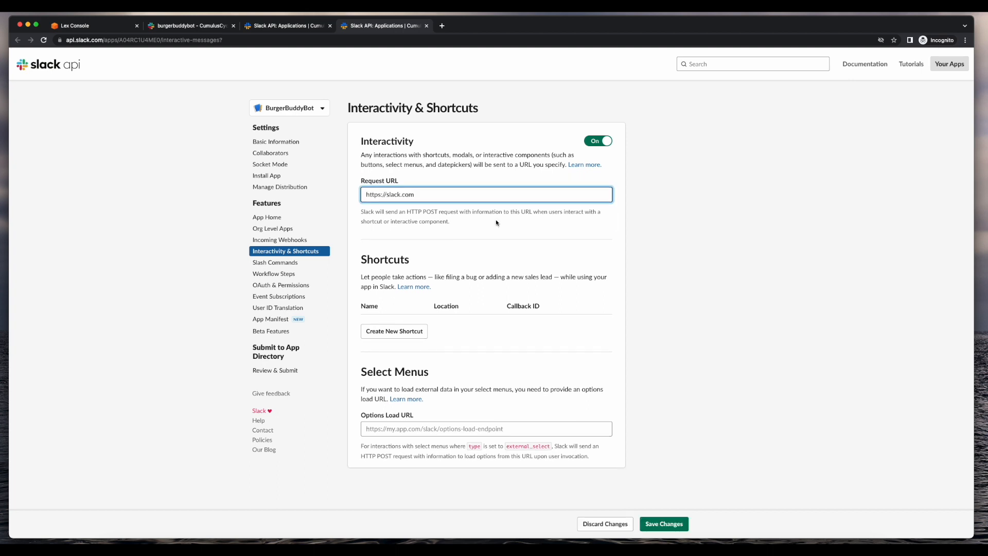
pyautogui.click(671, 525)
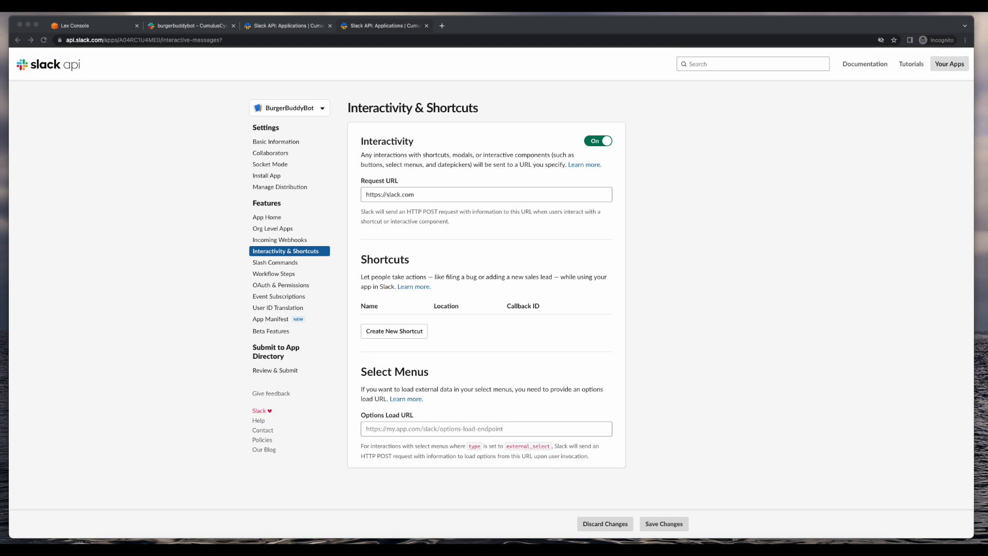
pyautogui.click(75, 26)
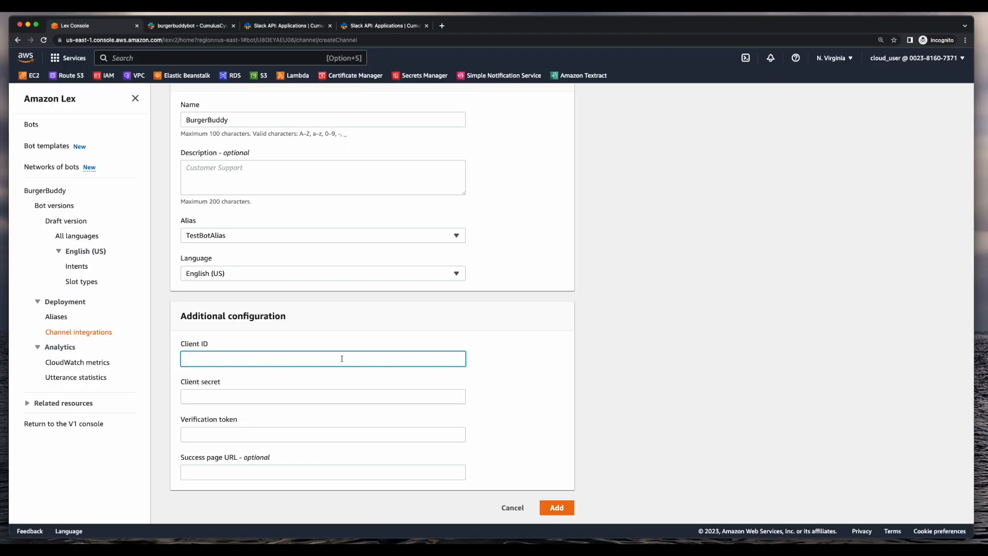
# Paste the client ID, client secret and verification token, then add the BurgerBuddy channel
pyautogui.press('super+v')
pyautogui.click(308, 397)
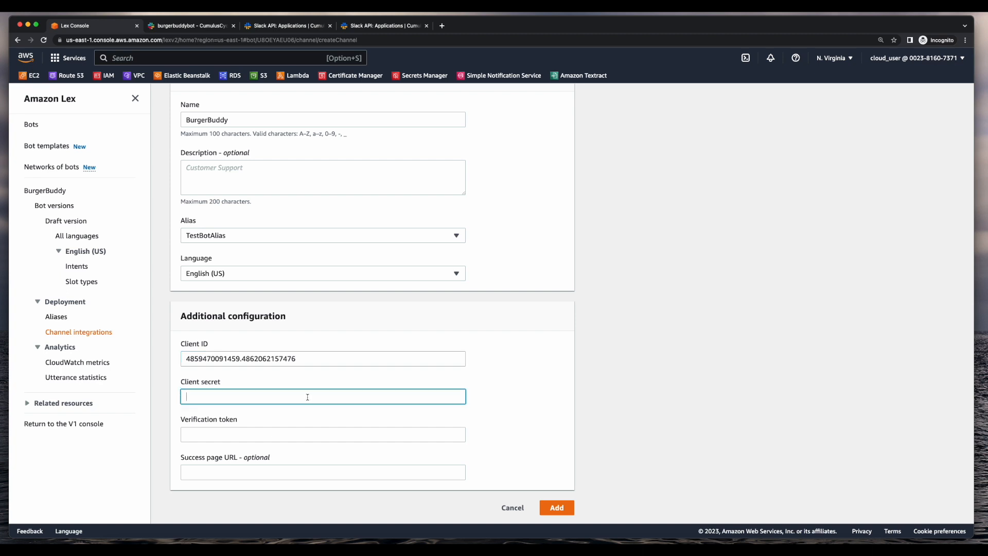
pyautogui.press('super+v')
pyautogui.click(335, 434)
pyautogui.press('super+v')
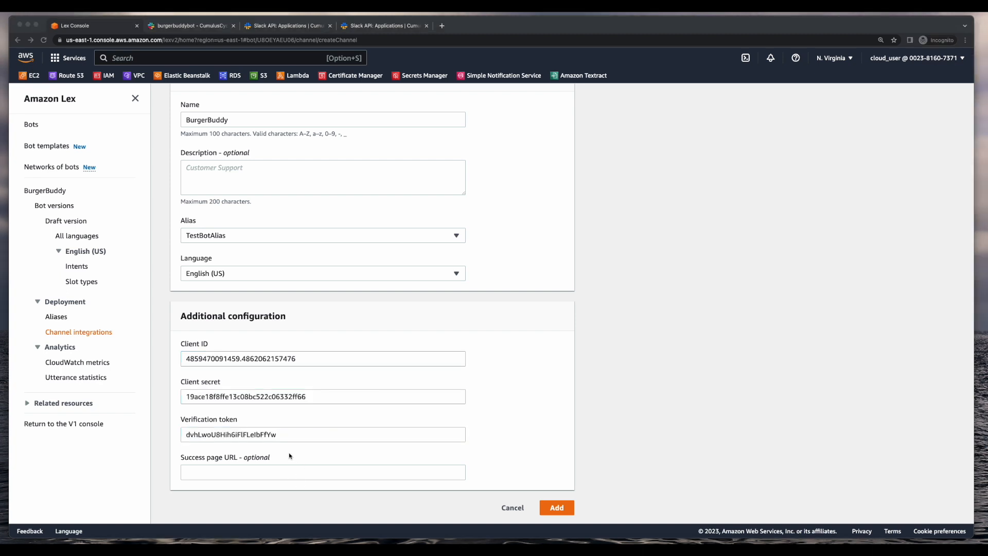
pyautogui.click(331, 458)
pyautogui.click(568, 509)
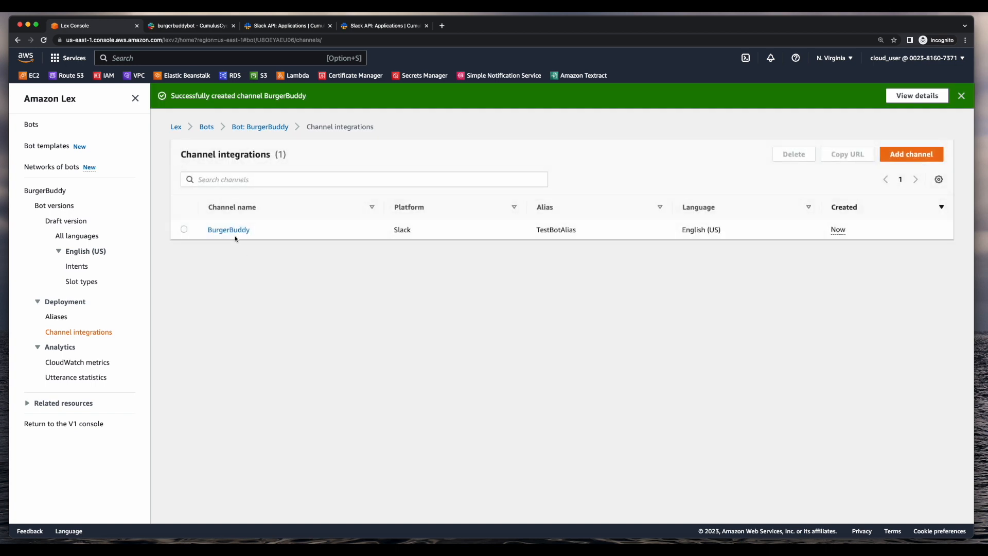
# View the BurgerBuddy channel details and copy its callback and OAuth endpoint URLs
pyautogui.click(229, 229)
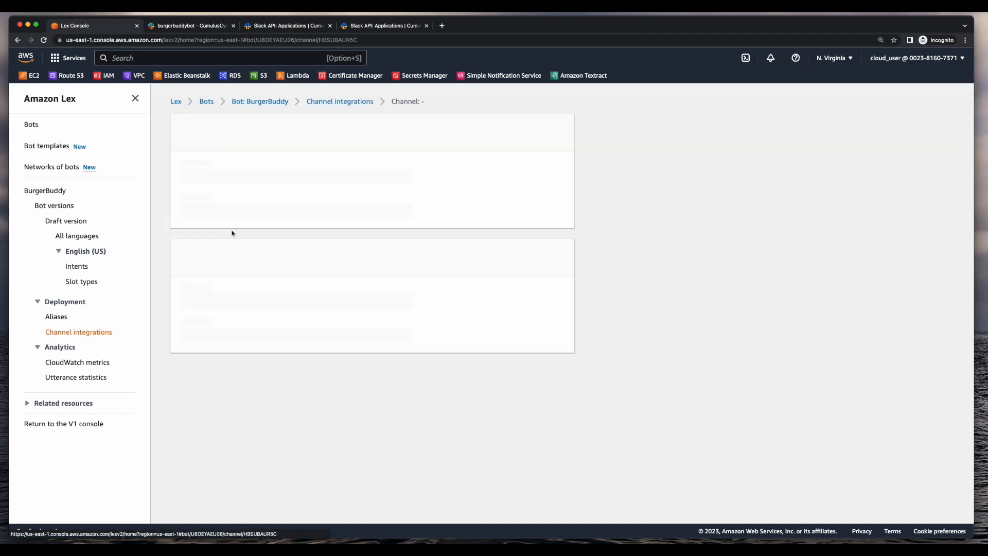
pyautogui.scroll(-2, 210, 402)
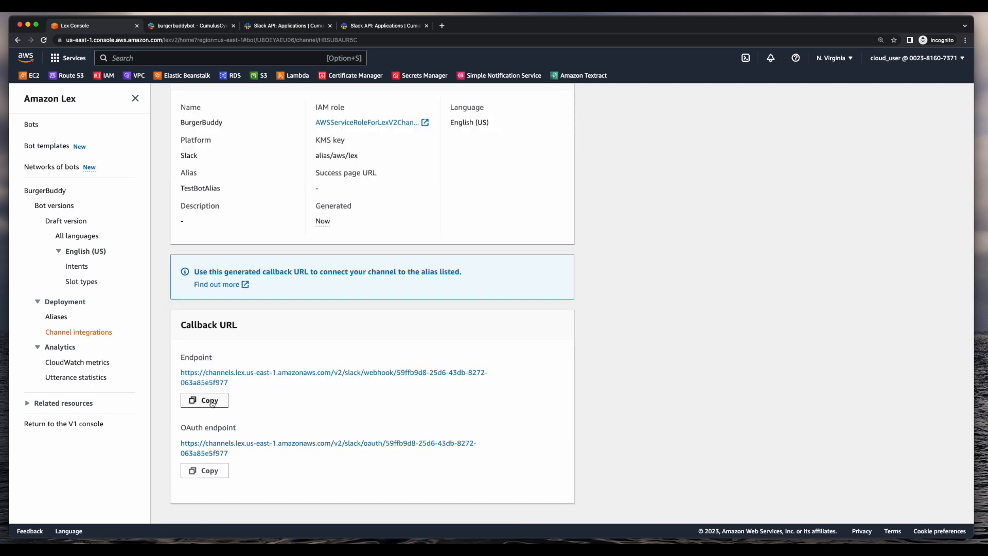
pyautogui.click(211, 402)
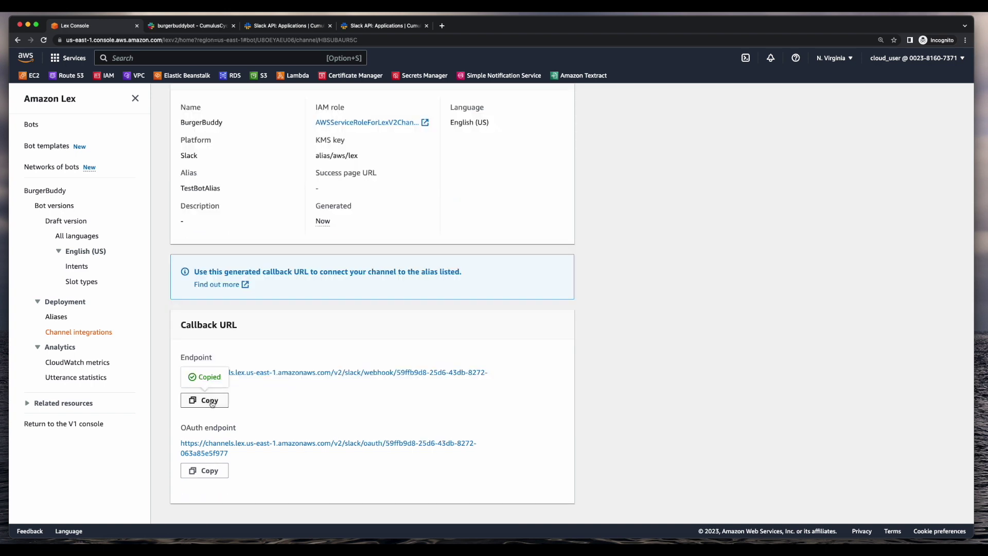
pyautogui.click(207, 472)
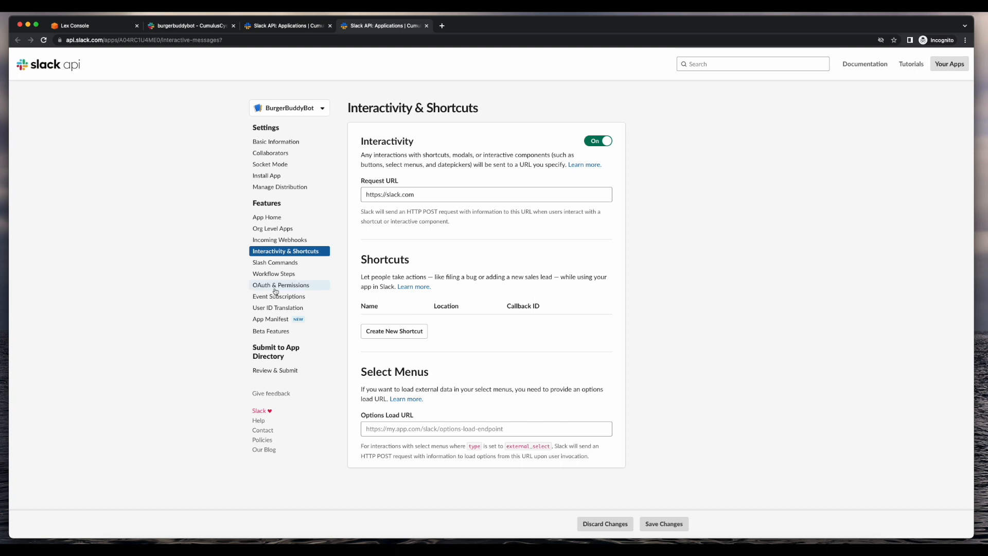
# In OAuth & Permissions, add the Lex OAuth endpoint as a redirect URL and save
pyautogui.click(304, 285)
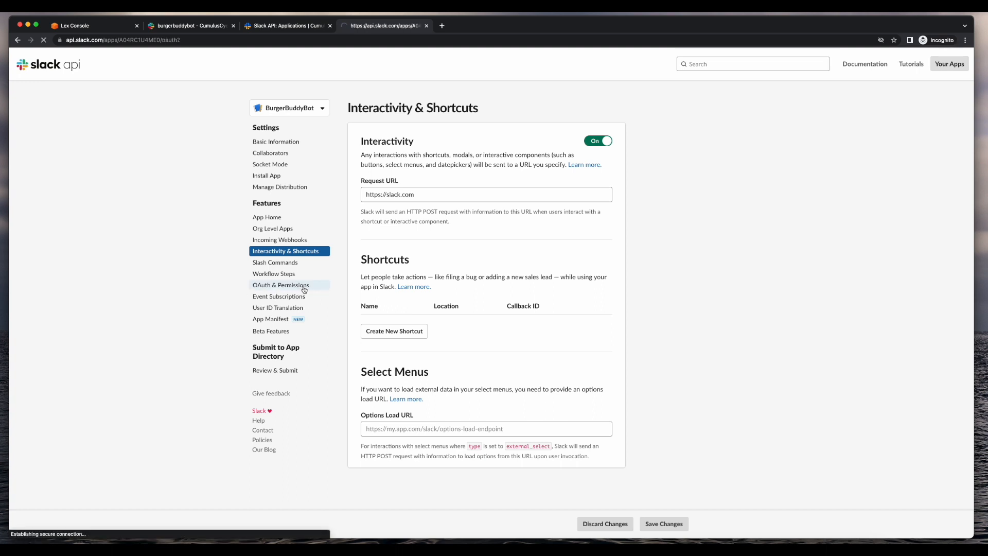
pyautogui.scroll(-5, 416, 171)
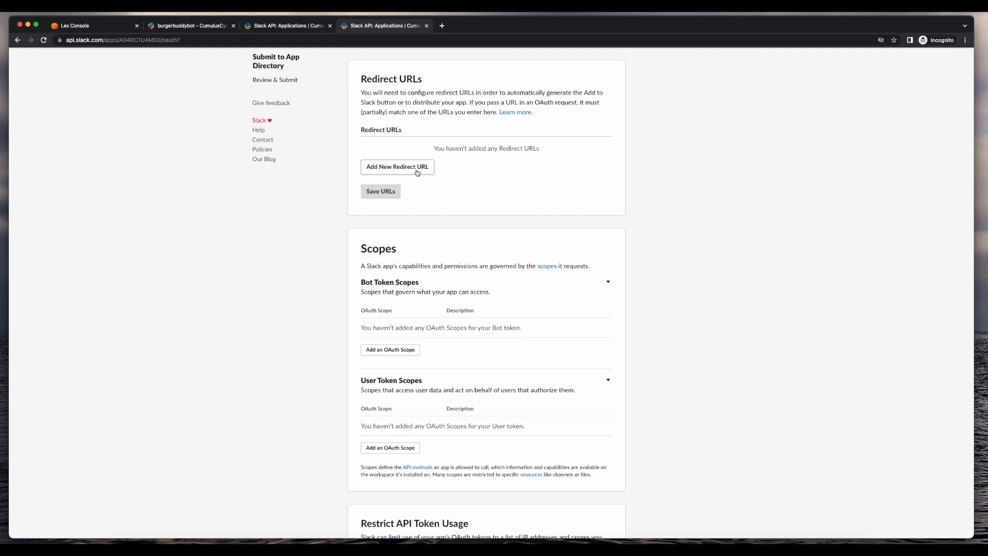
pyautogui.click(416, 172)
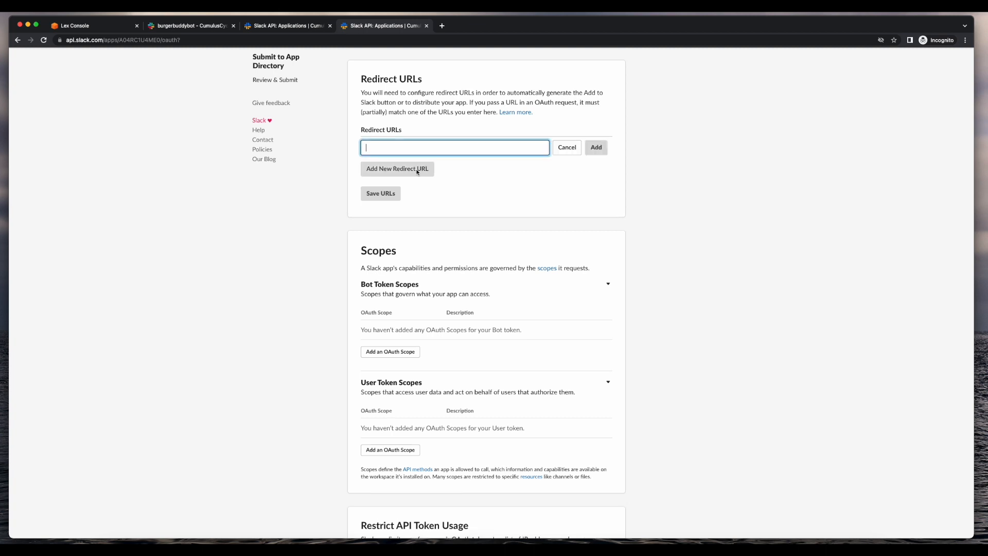
pyautogui.press('super+v')
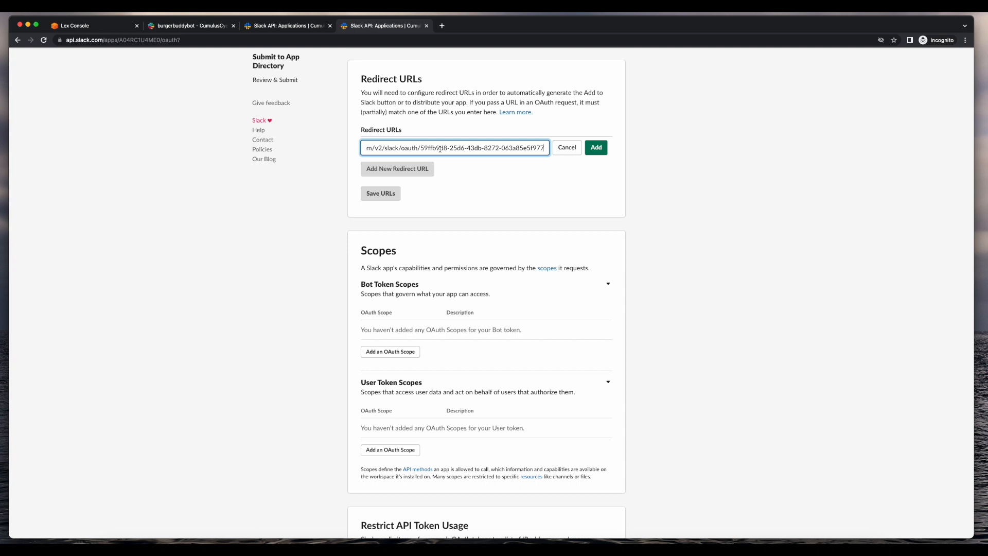
pyautogui.click(596, 147)
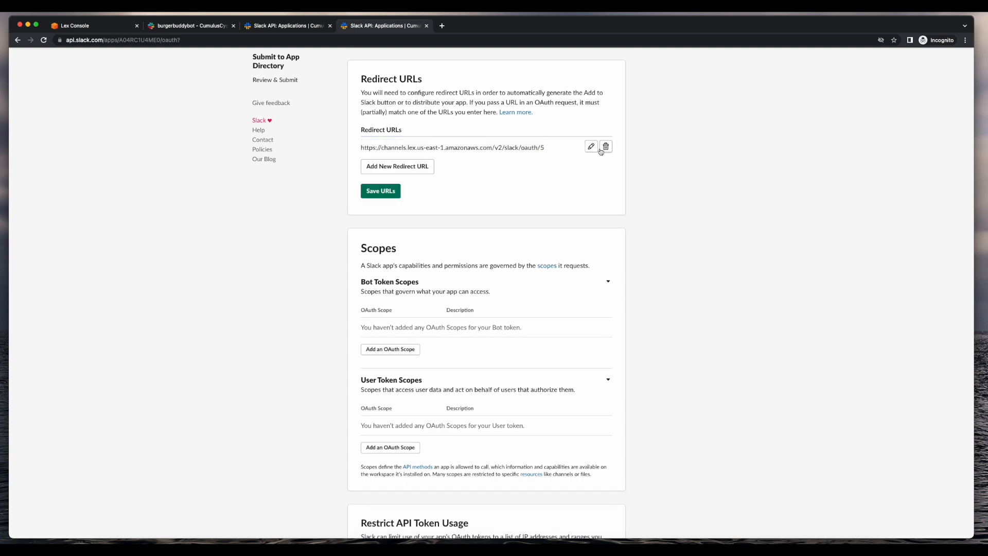
pyautogui.click(381, 191)
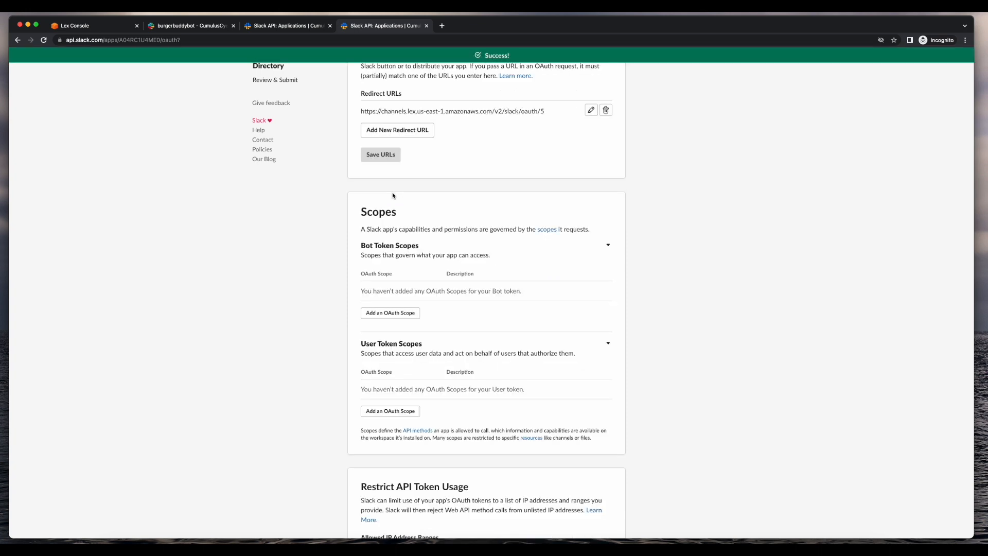
pyautogui.scroll(-3, 415, 189)
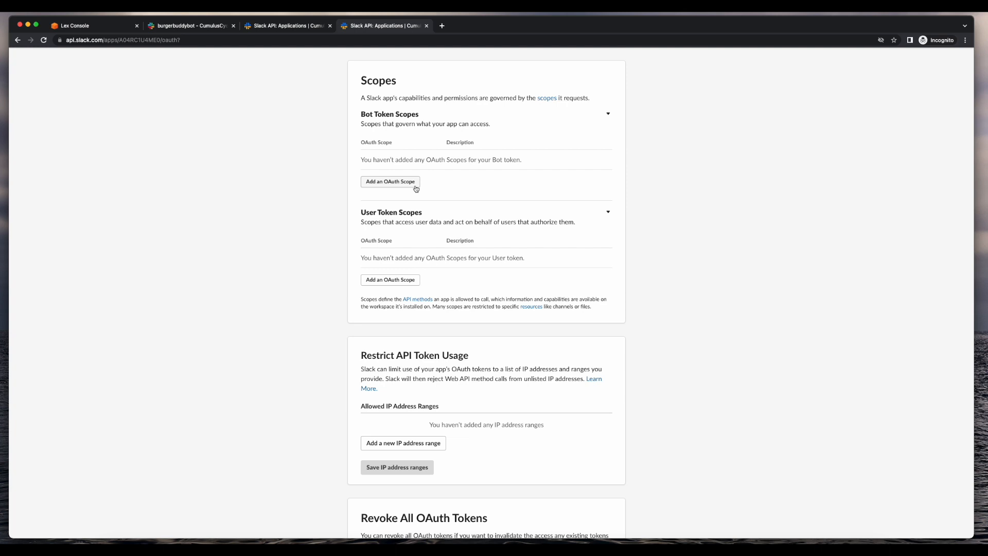
# Add chat:write and team:read as bot token scopes for BurgerBuddyBot
pyautogui.click(390, 182)
pyautogui.write('c')
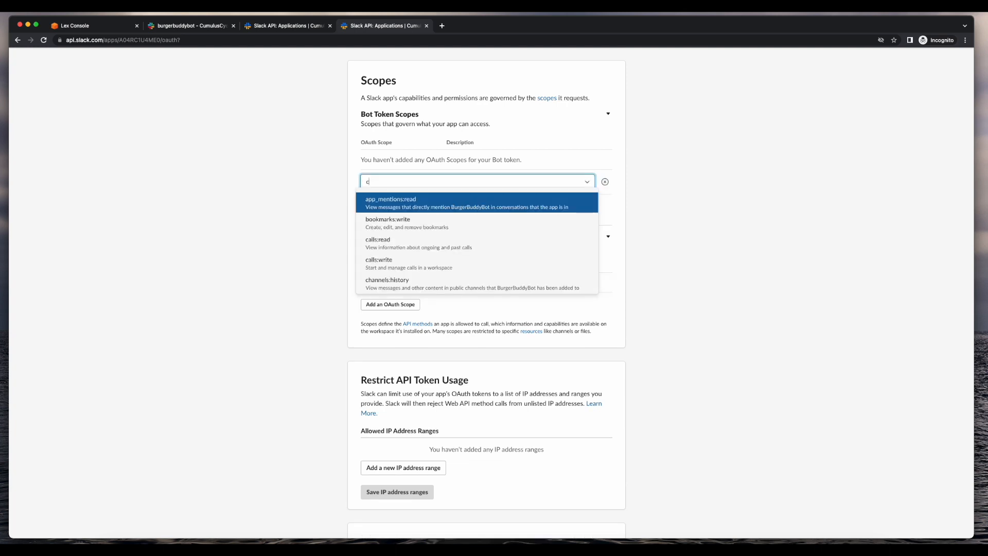
pyautogui.write('hat:w')
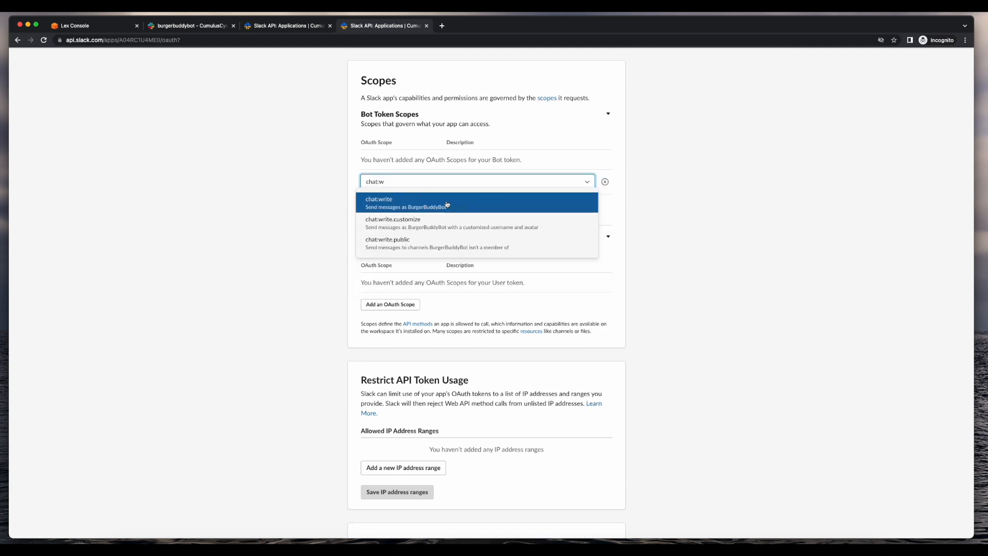
pyautogui.click(446, 204)
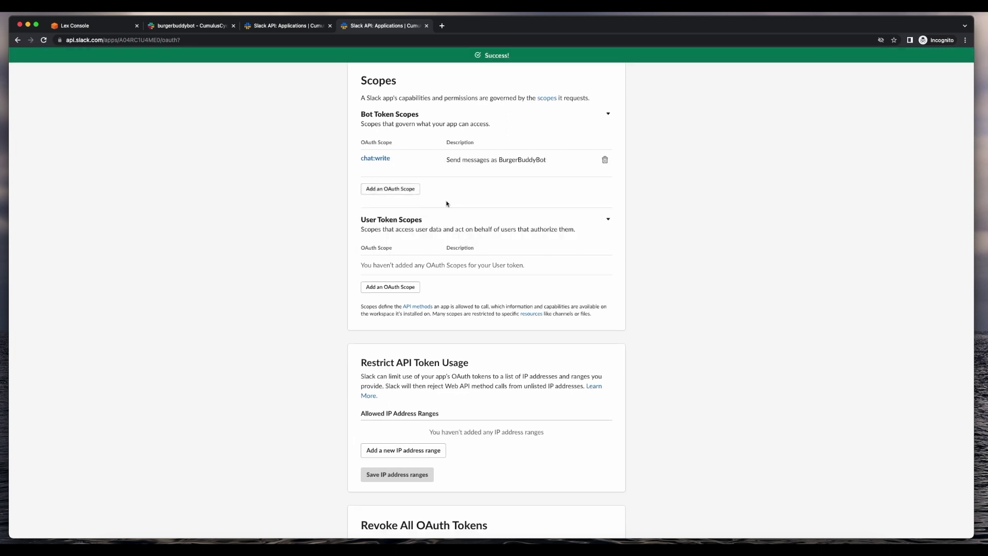
pyautogui.click(390, 189)
pyautogui.write('team:re')
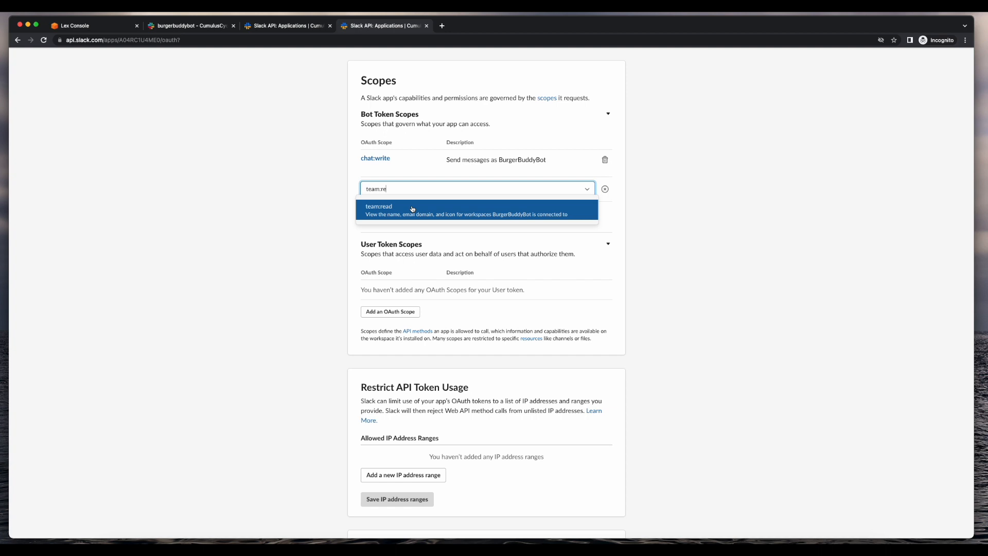
pyautogui.click(412, 208)
pyautogui.scroll(5, 413, 209)
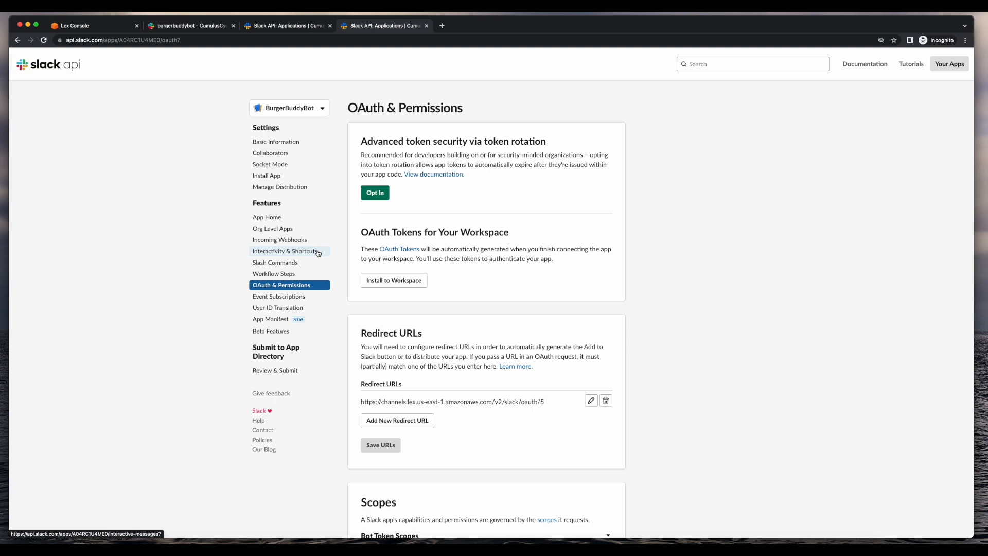
pyautogui.click(317, 253)
# Replace the interactivity request URL with the Lex webhook URL and save changes
pyautogui.moveTo(417, 195); pyautogui.dragTo(361, 195)
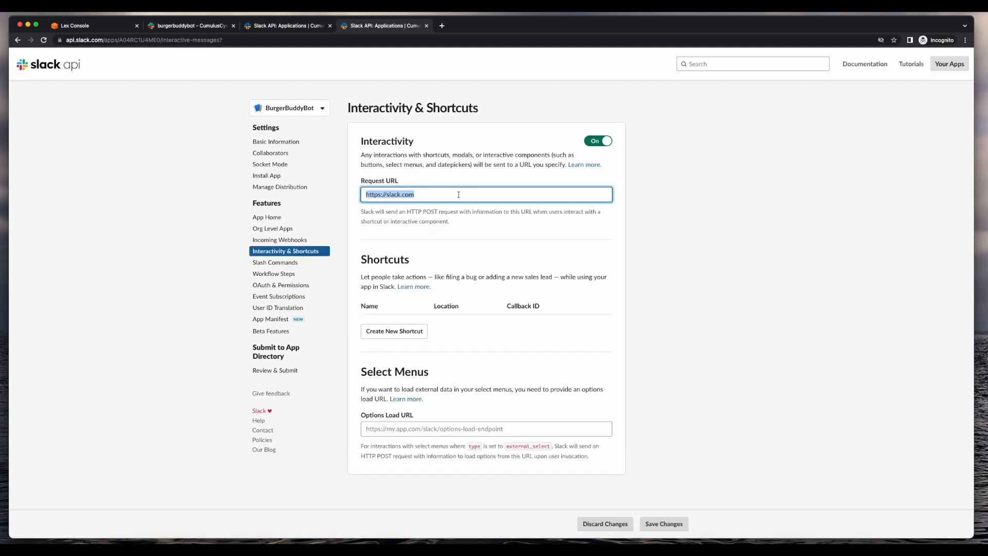
pyautogui.hotkey('ctrl', 'v')
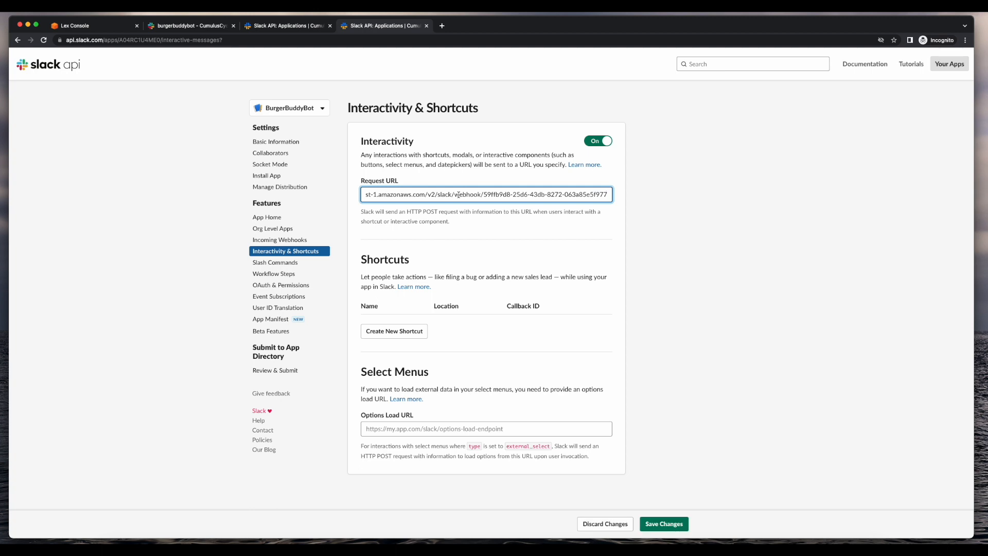
pyautogui.click(658, 526)
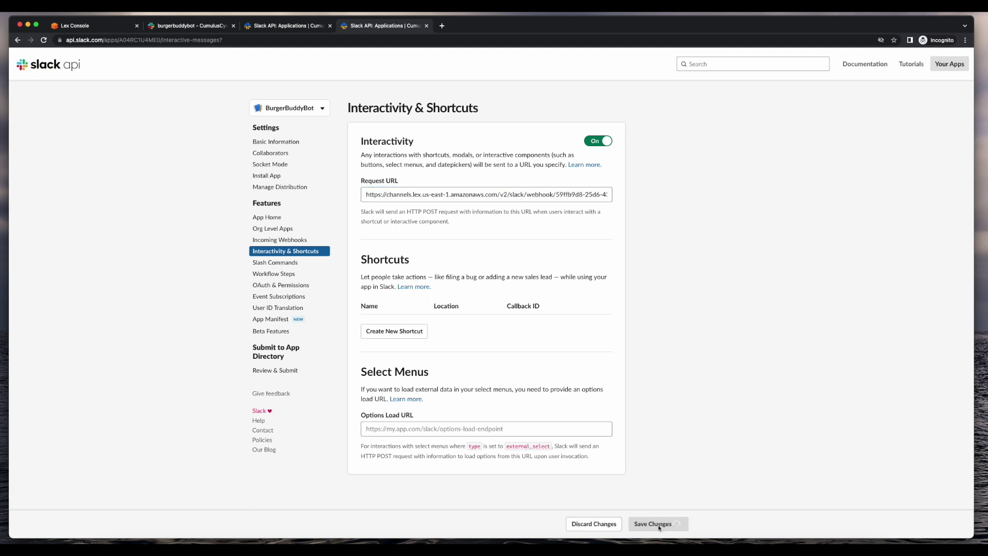
# Enable events for BurgerBuddyBot with the verified Lex webhook URL as the request URL
pyautogui.click(313, 301)
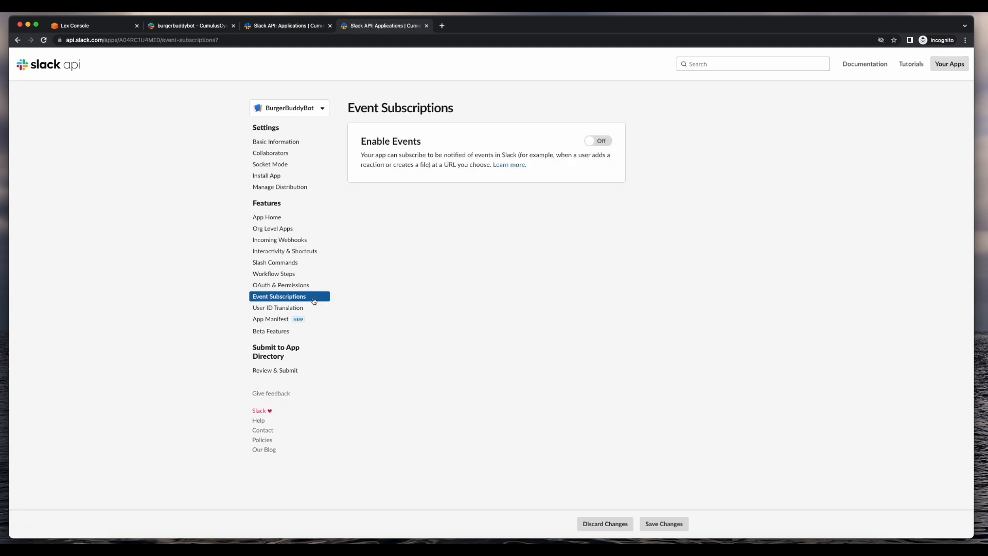
pyautogui.click(605, 142)
pyautogui.click(528, 198)
pyautogui.hotkey('ctrl', 'v')
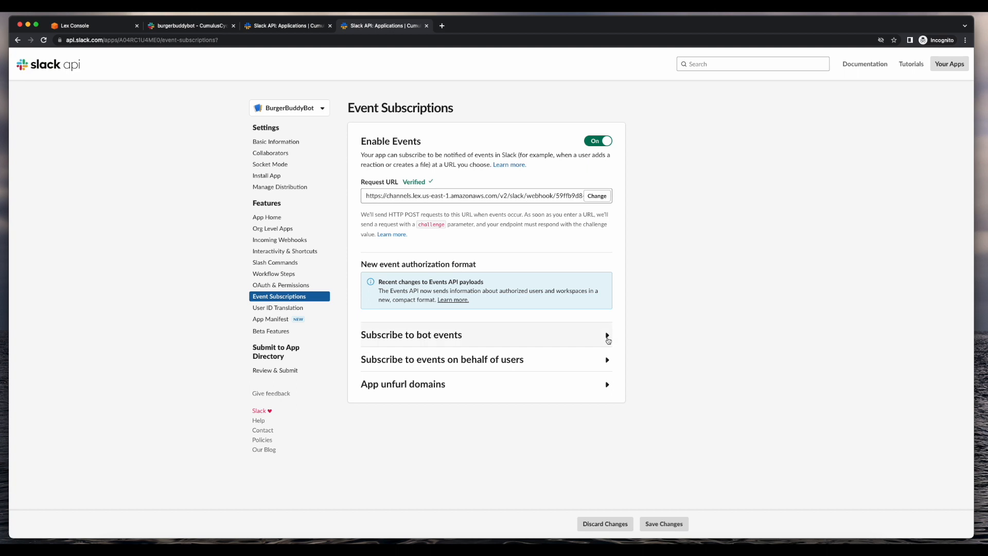
# Subscribe the bot to the message.im event and save the event subscription changes
pyautogui.click(607, 338)
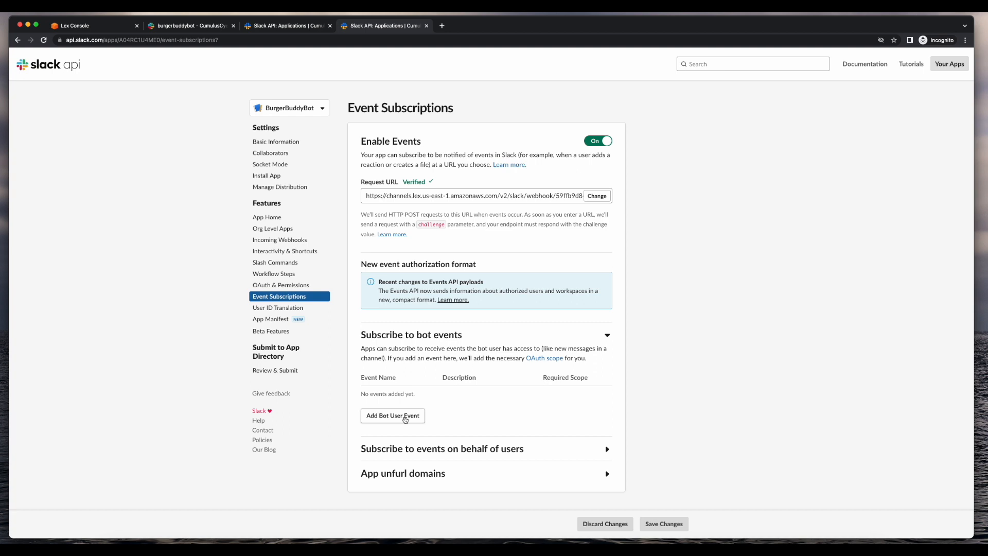
pyautogui.click(405, 419)
pyautogui.write('messa')
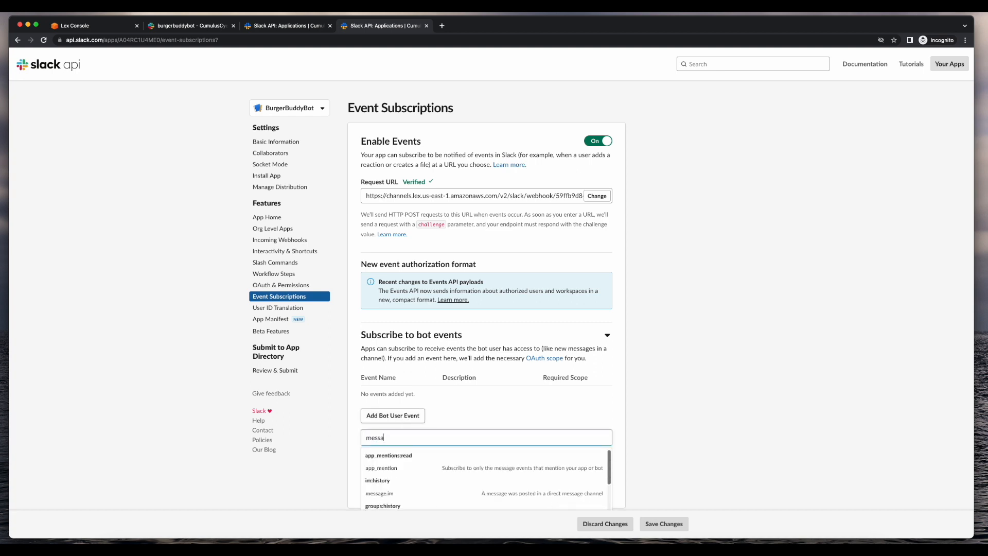
pyautogui.write('ge.im')
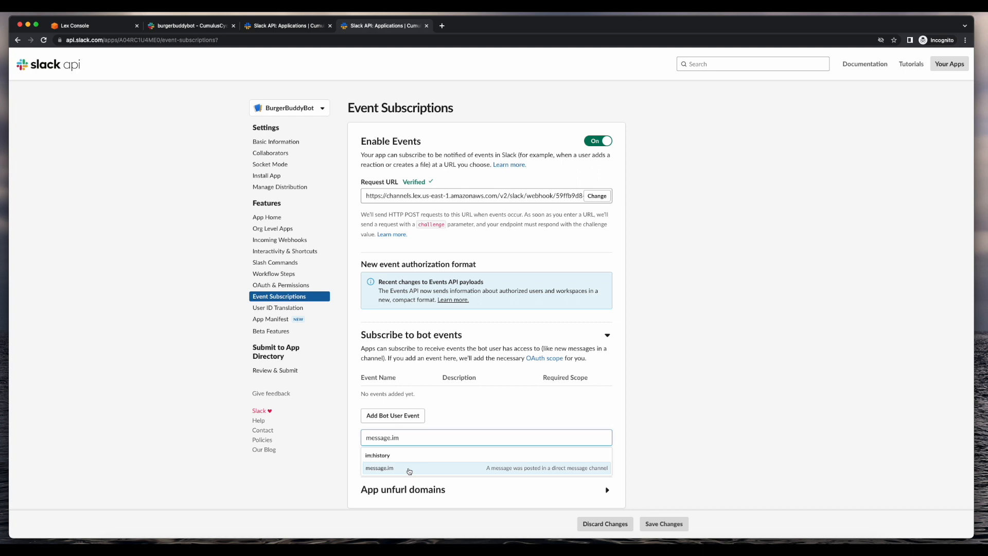
pyautogui.click(408, 470)
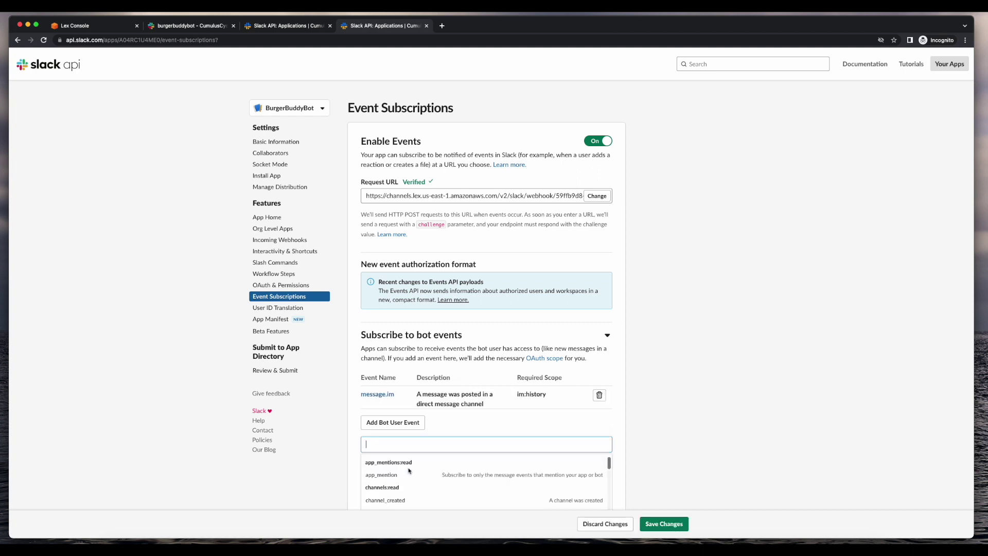
pyautogui.click(663, 524)
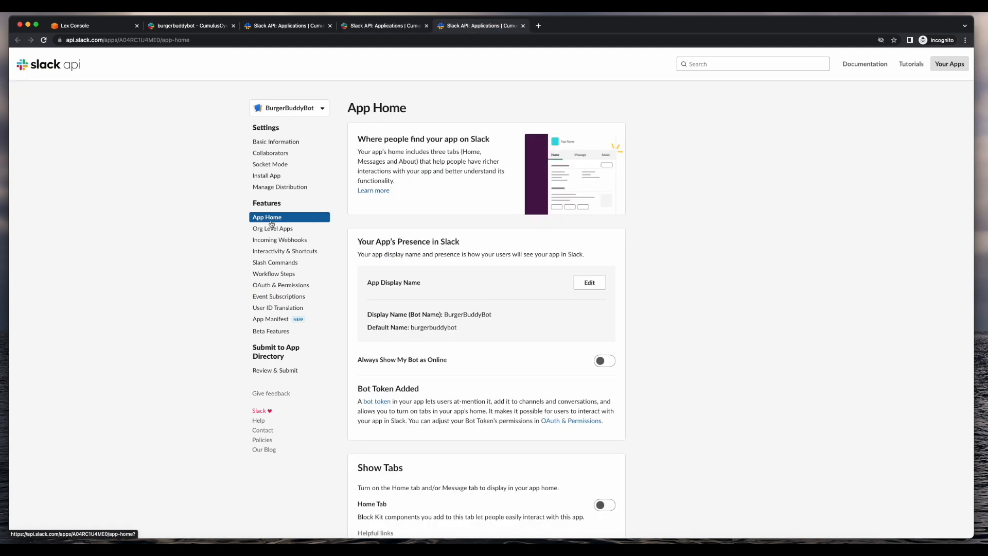
pyautogui.scroll(-3, 295, 218)
pyautogui.moveTo(414, 265); pyautogui.dragTo(352, 260)
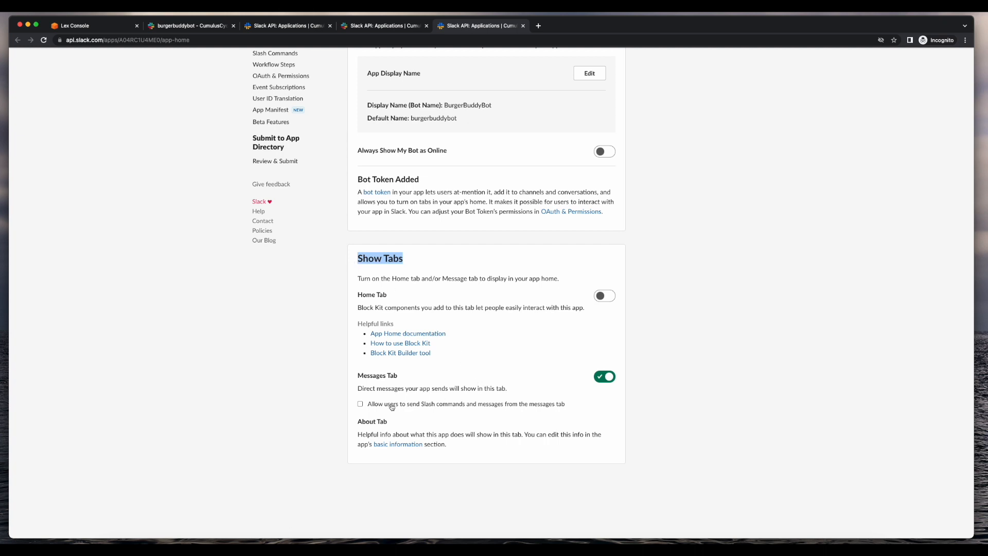
# Allow users to send slash commands and messages from the Messages tab, then close the page
pyautogui.click(360, 407)
pyautogui.press('super+w')
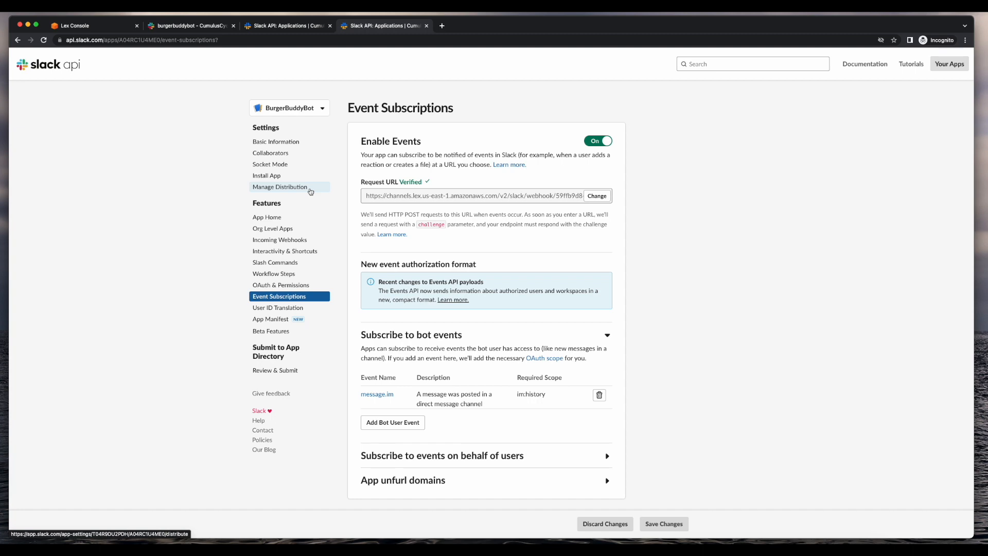
# Install BurgerBuddyBot into the CumulusCycles workspace via Add to Slack, allowing its permissions
pyautogui.keyDown('super'); pyautogui.click(309, 191); pyautogui.keyUp('super')
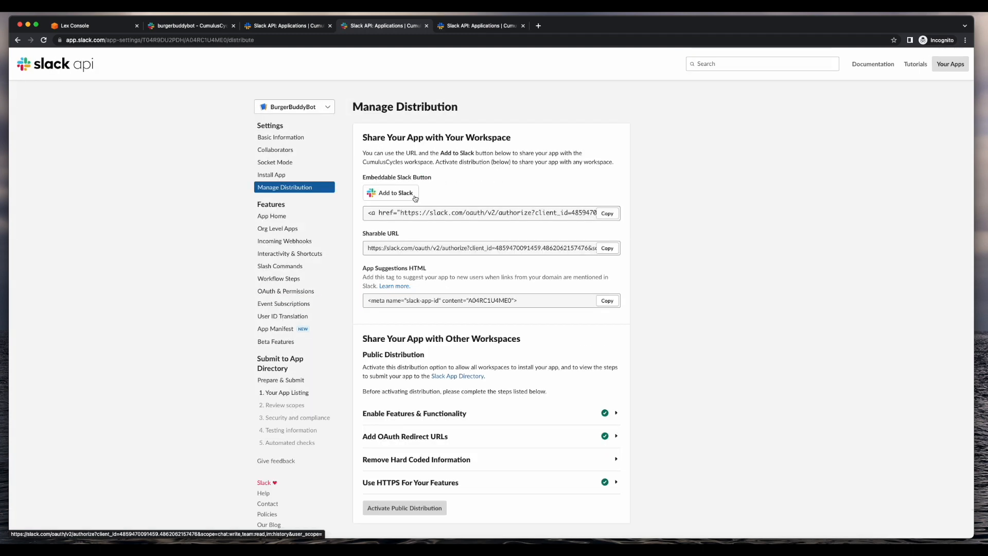
pyautogui.click(414, 198)
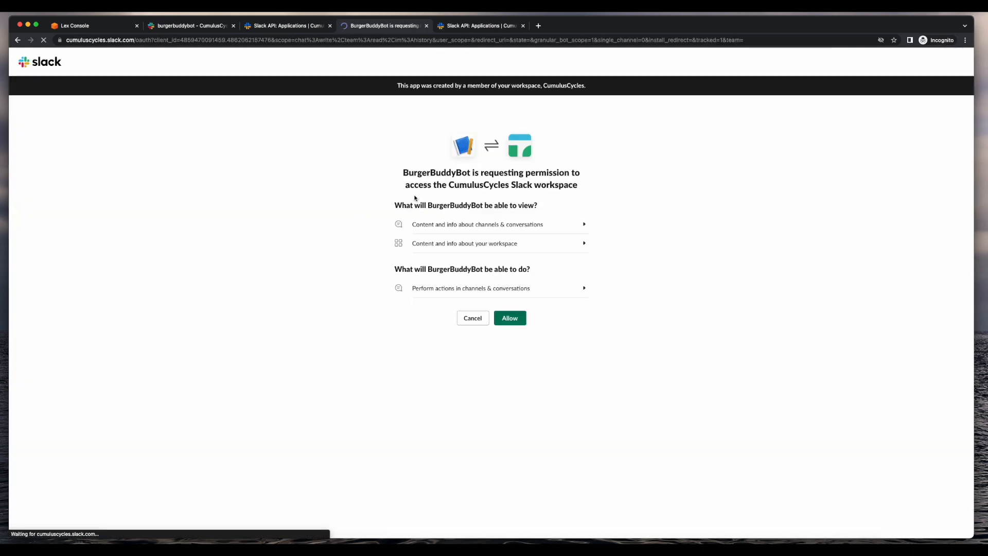
pyautogui.click(511, 322)
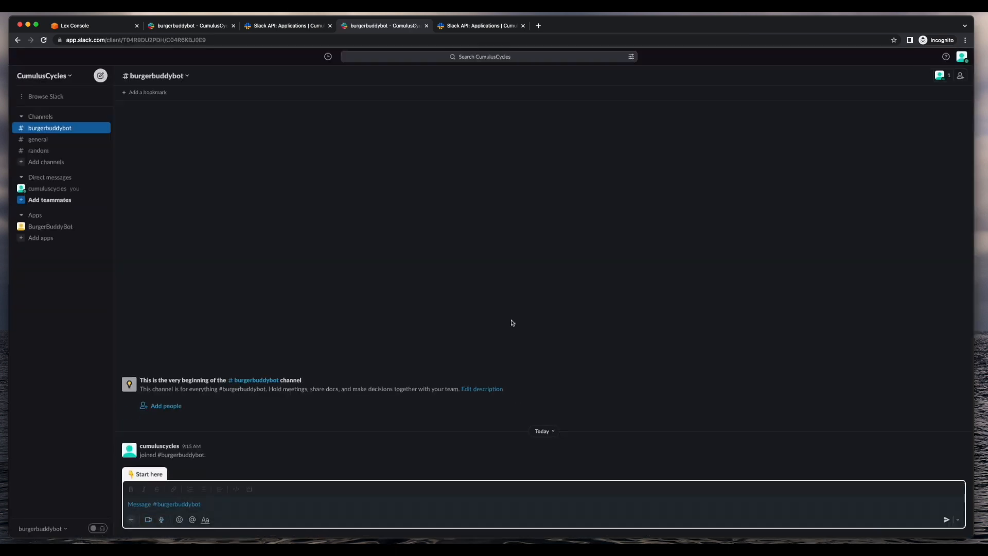
pyautogui.moveTo(51, 227)
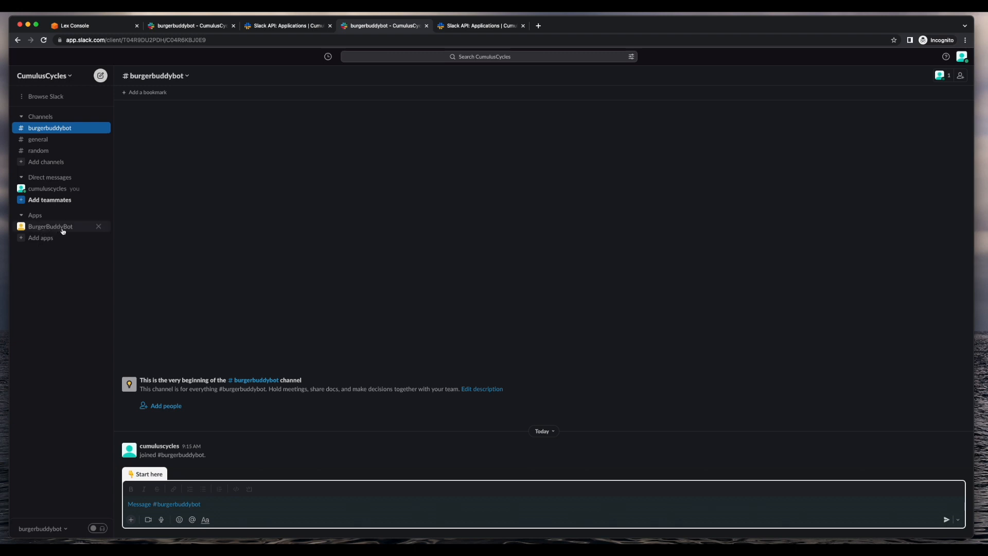
# Message BurgerBuddyBot 'Hi', 'I'd like to order a burger', then 'cheeseburger' in a direct message
pyautogui.click(67, 229)
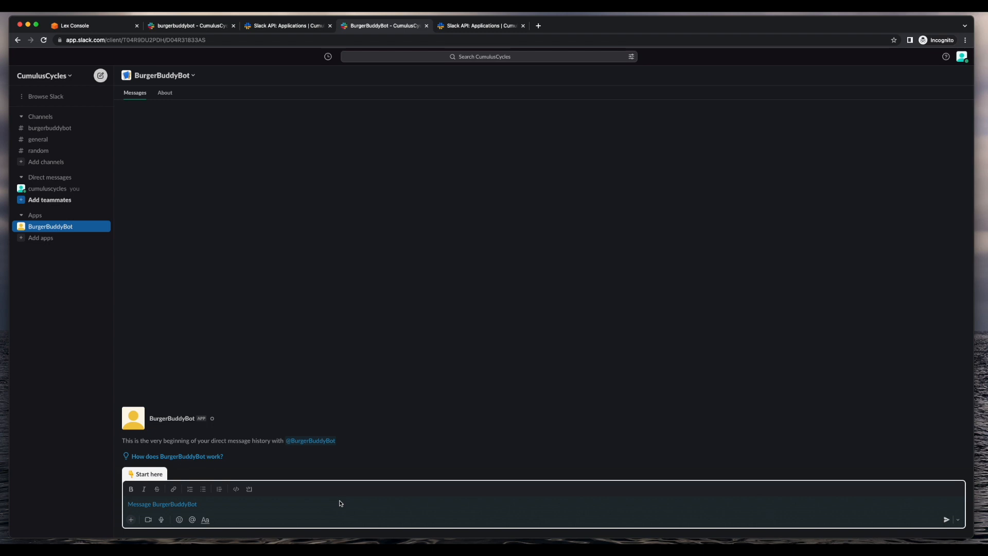
pyautogui.write('Hi')
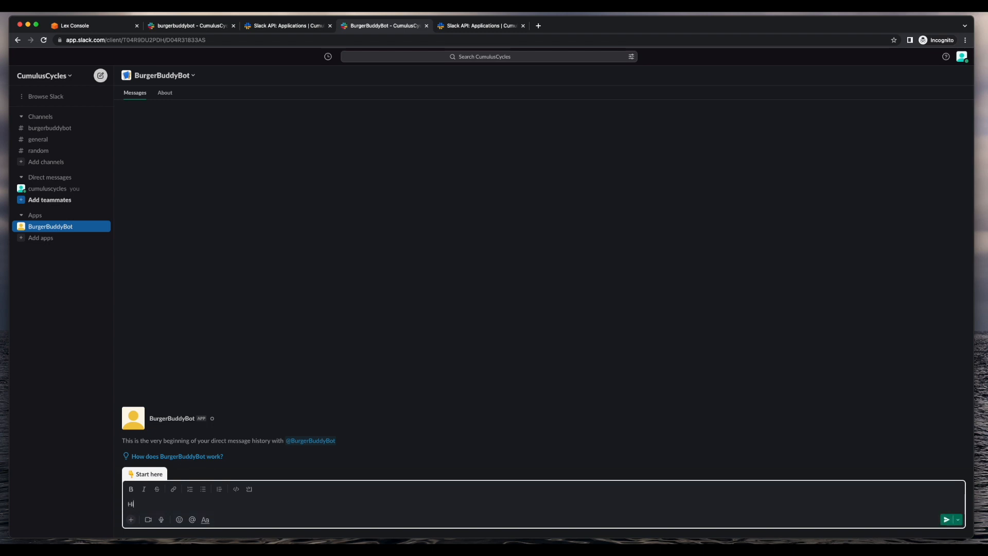
pyautogui.press('Return')
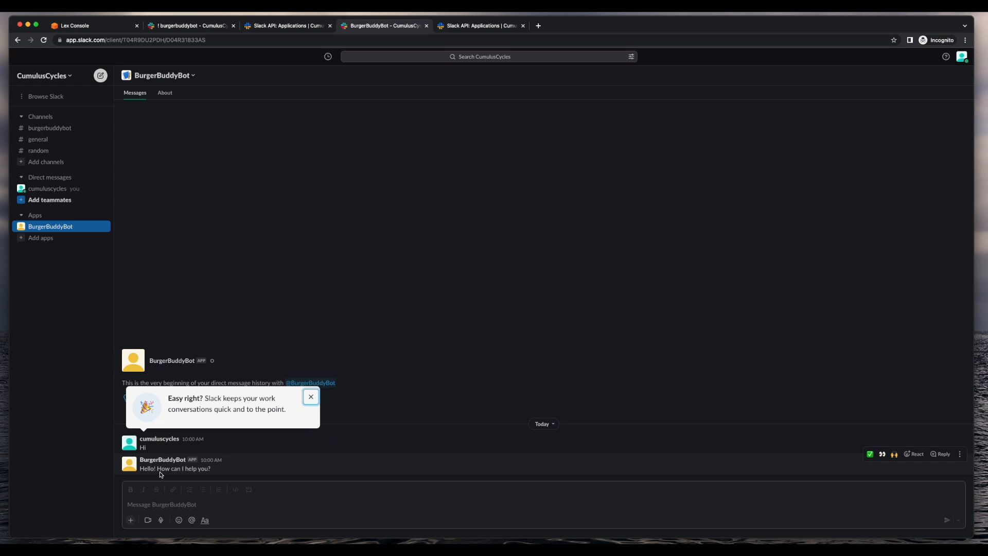
pyautogui.click(201, 494)
pyautogui.write("I'd lik")
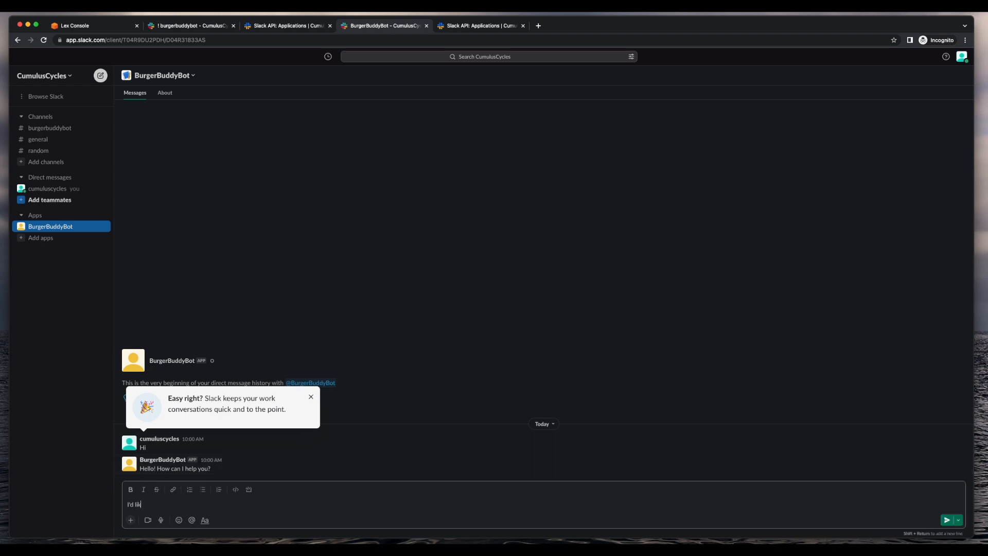
pyautogui.write('e to order a b')
pyautogui.write('urger')
pyautogui.press('Return')
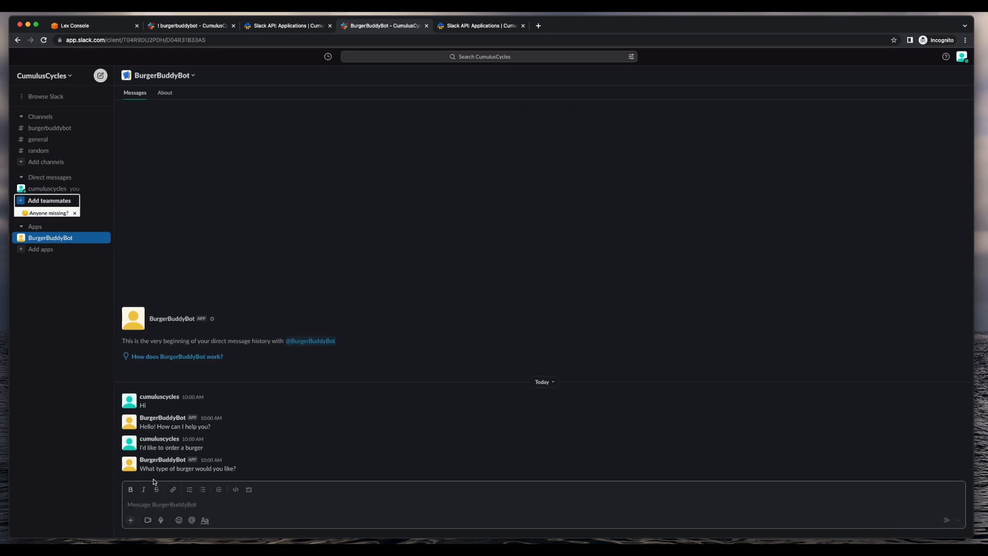
pyautogui.moveTo(241, 464)
pyautogui.write('cheeseburger')
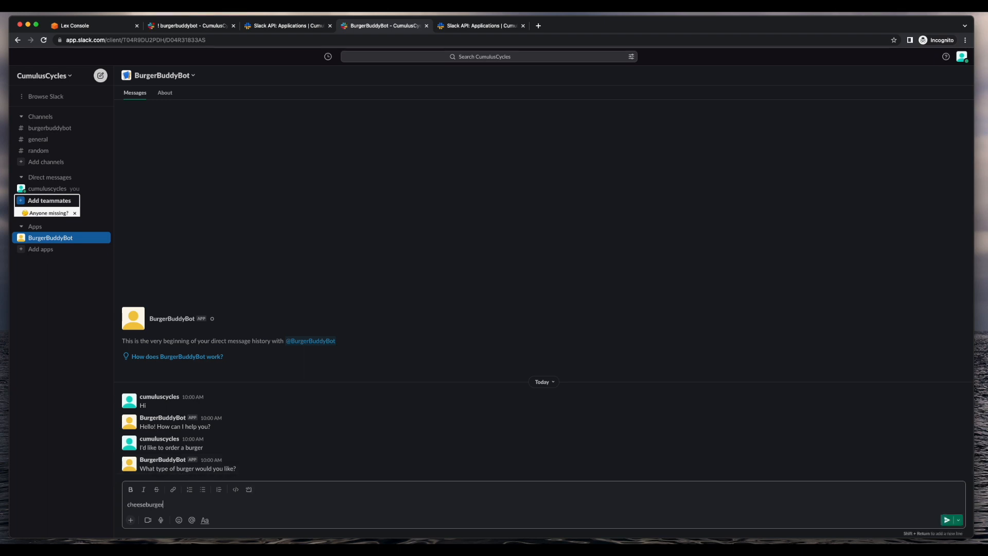
pyautogui.press('Return')
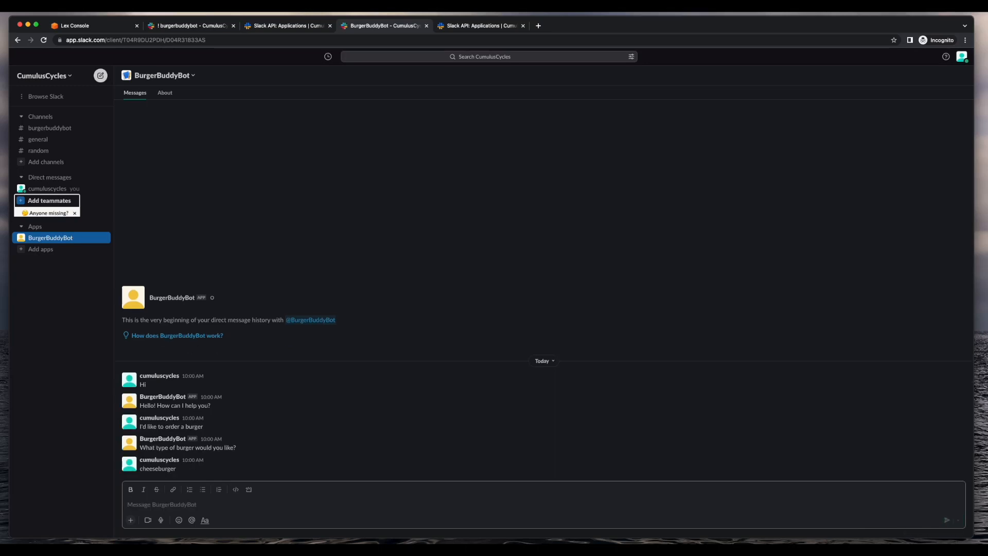